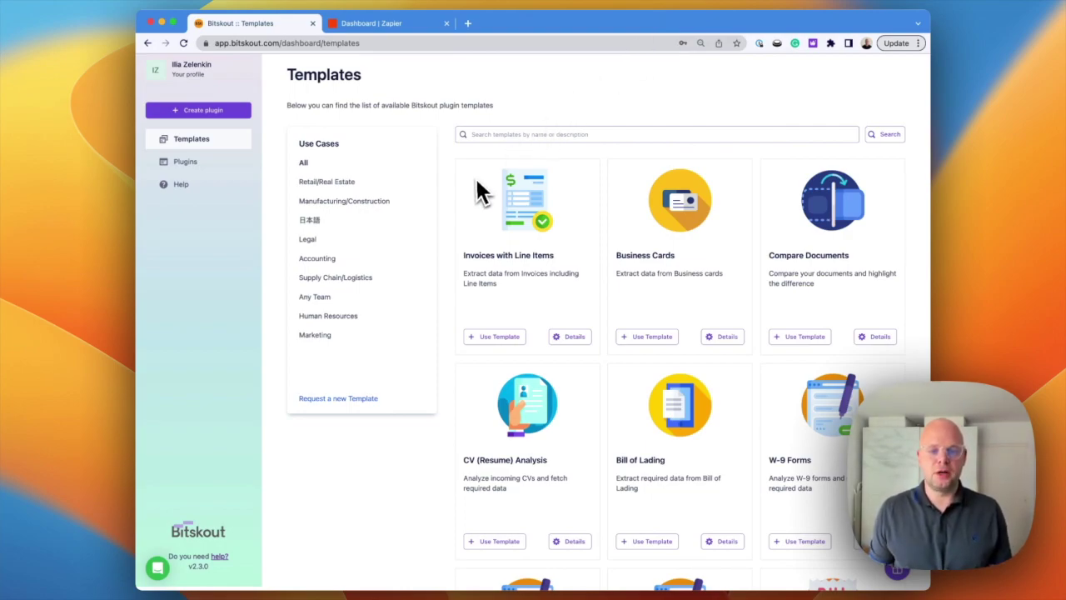
# - Search the templates for 'cou' and open the US Court Documents Parser details page
pyautogui.scroll(-6, 476, 180)
pyautogui.scroll(-2, 476, 181)
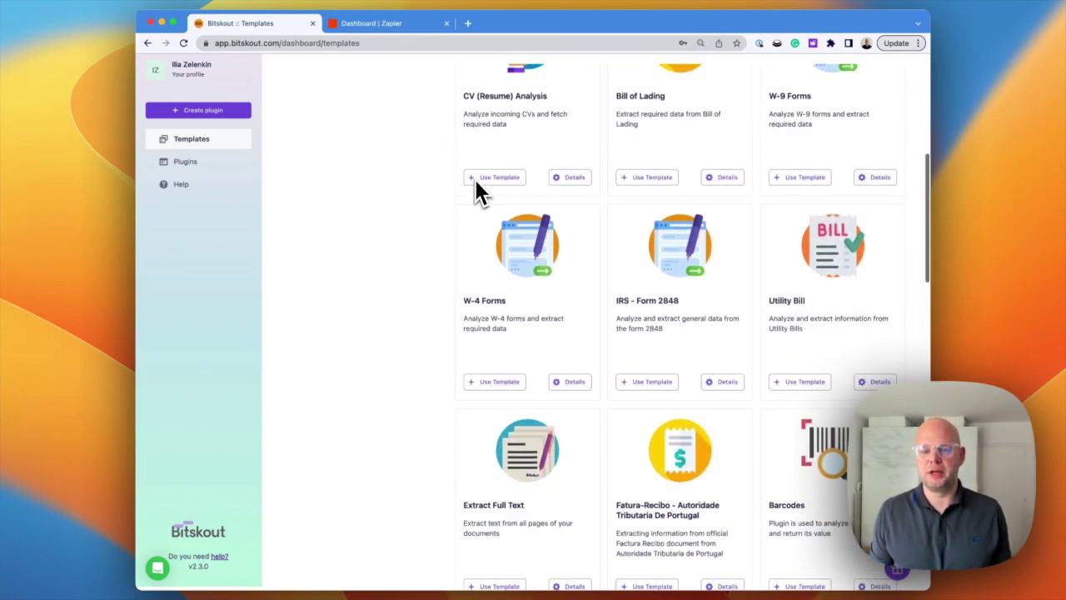
pyautogui.scroll(-3, 474, 176)
pyautogui.scroll(-8, 474, 179)
pyautogui.scroll(15, 475, 191)
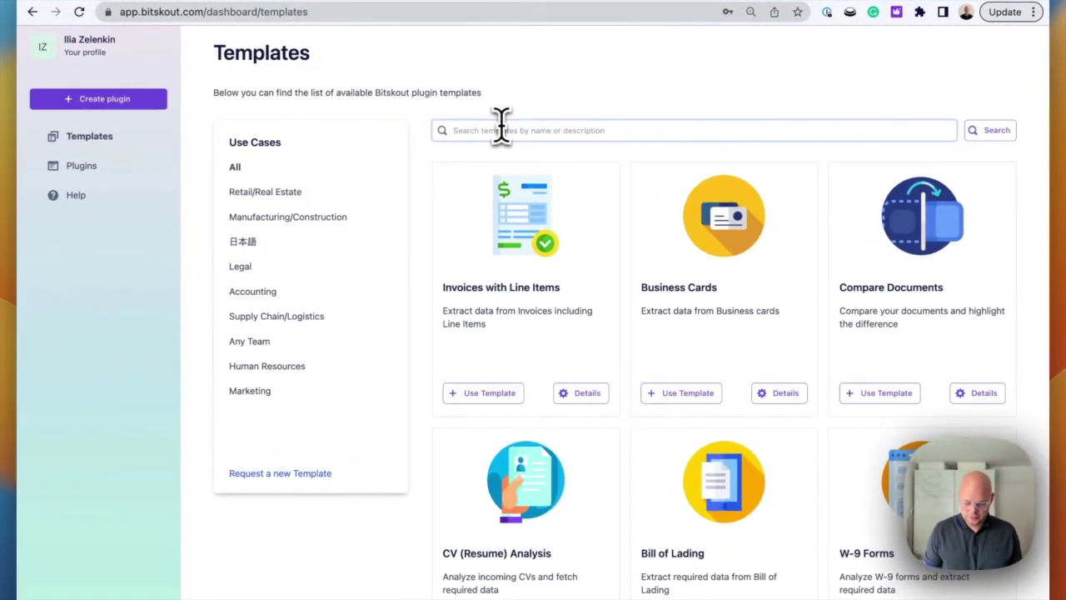
pyautogui.click(500, 126)
pyautogui.write('court')
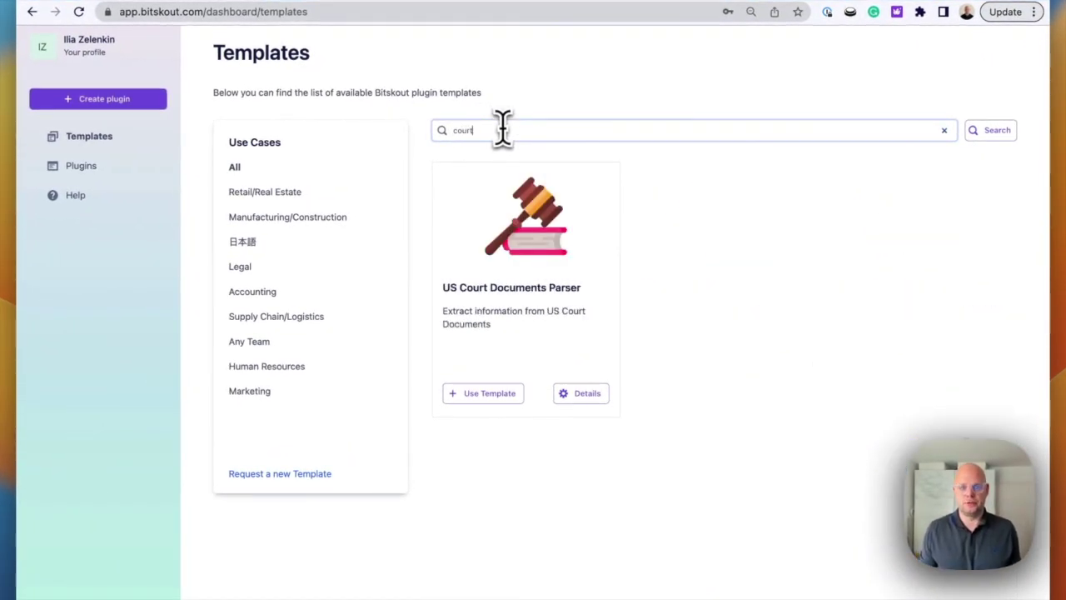
pyautogui.click(681, 207)
pyautogui.click(587, 393)
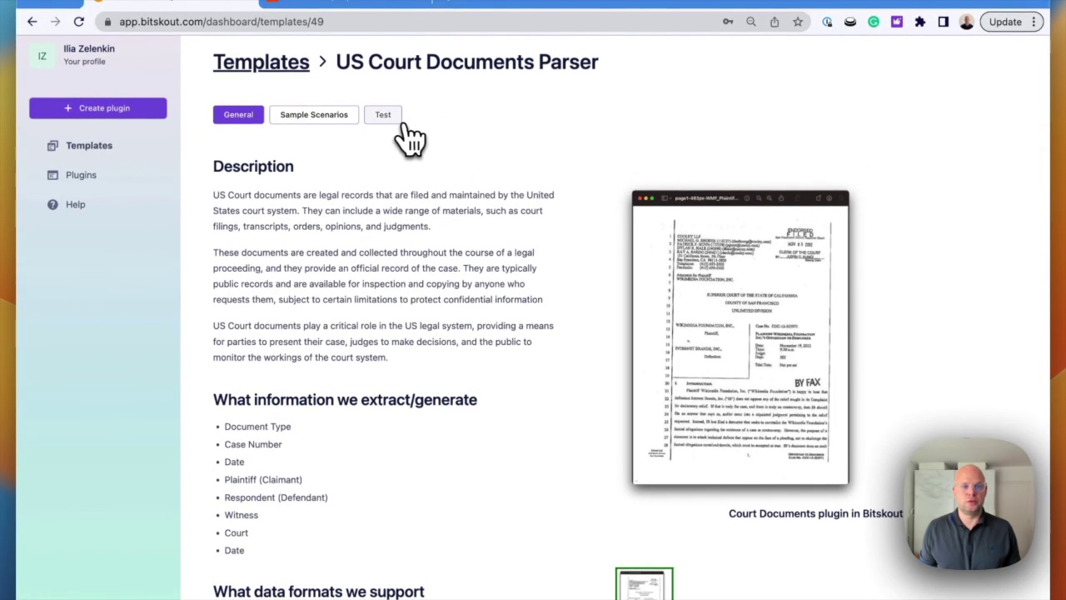
# - Review the court parser's sample extraction on the Test tab, then use the template for a new plugin
pyautogui.click(385, 115)
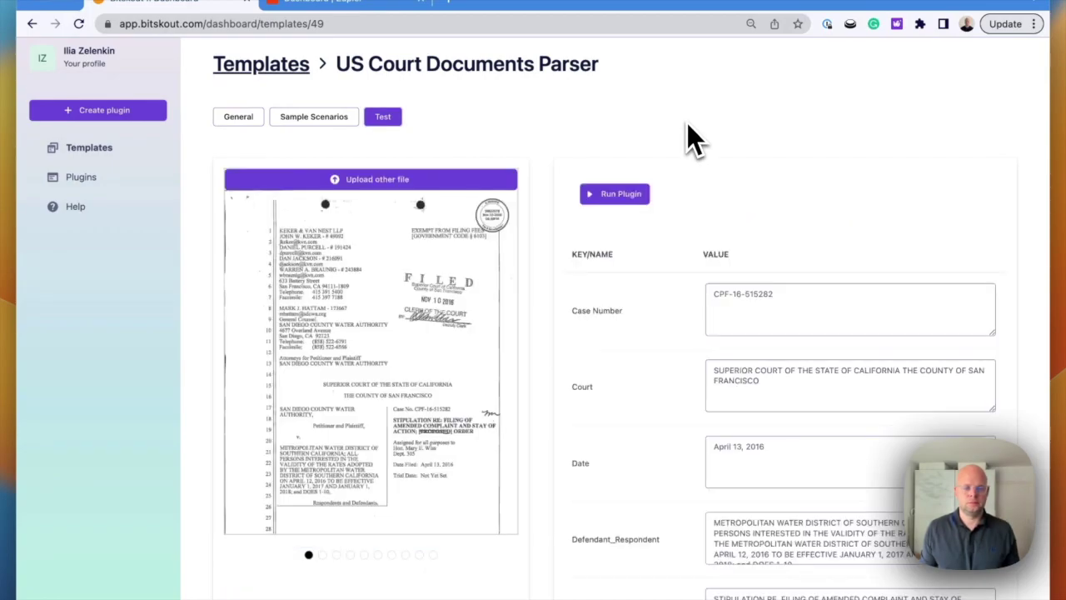
pyautogui.scroll(-5, 684, 130)
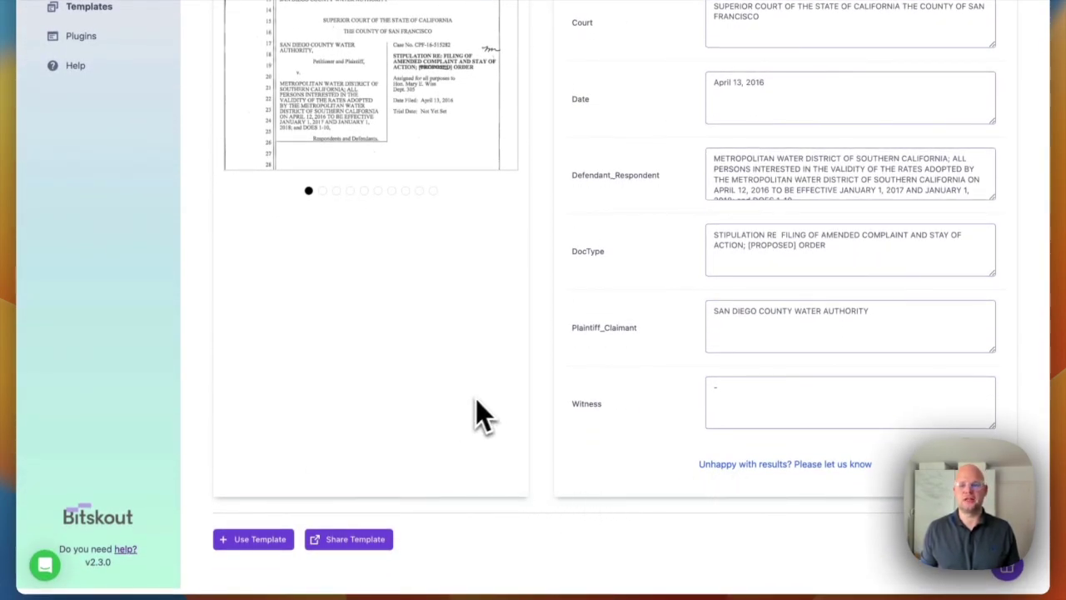
pyautogui.scroll(5, 479, 398)
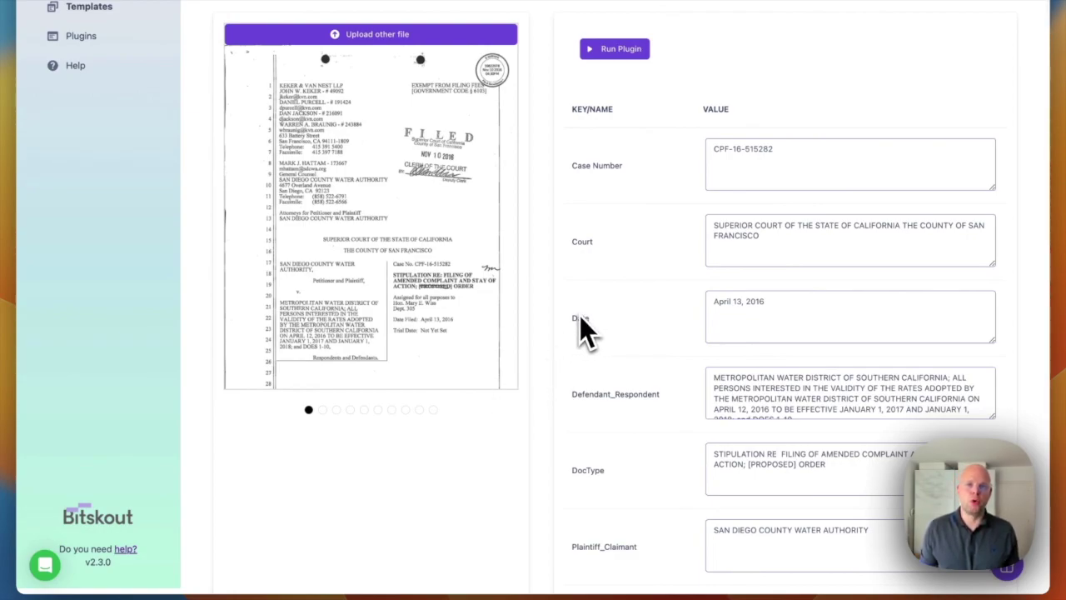
pyautogui.scroll(-5, 593, 300)
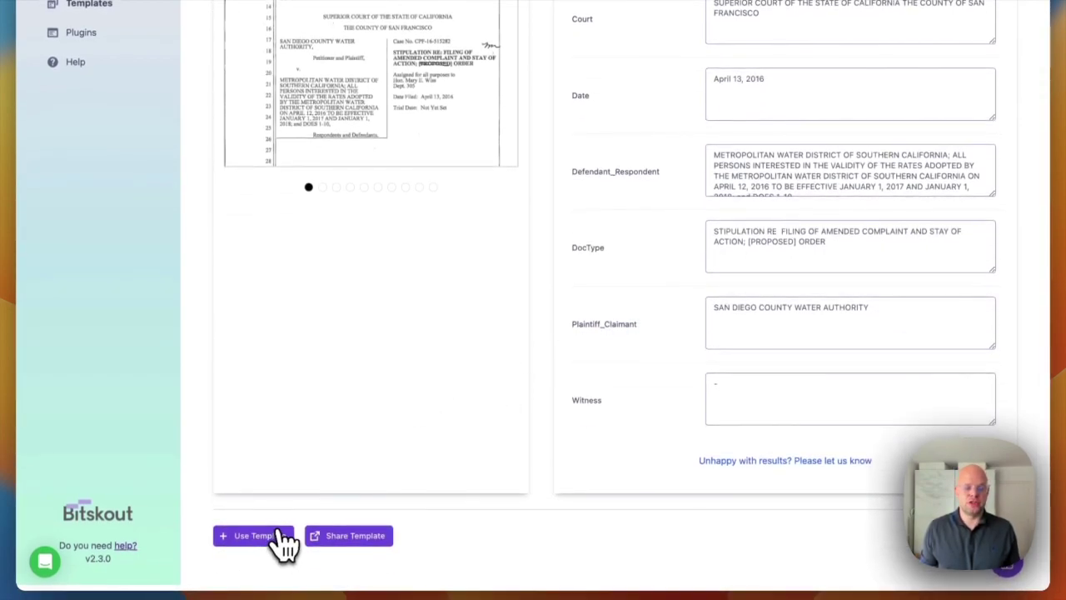
pyautogui.click(279, 537)
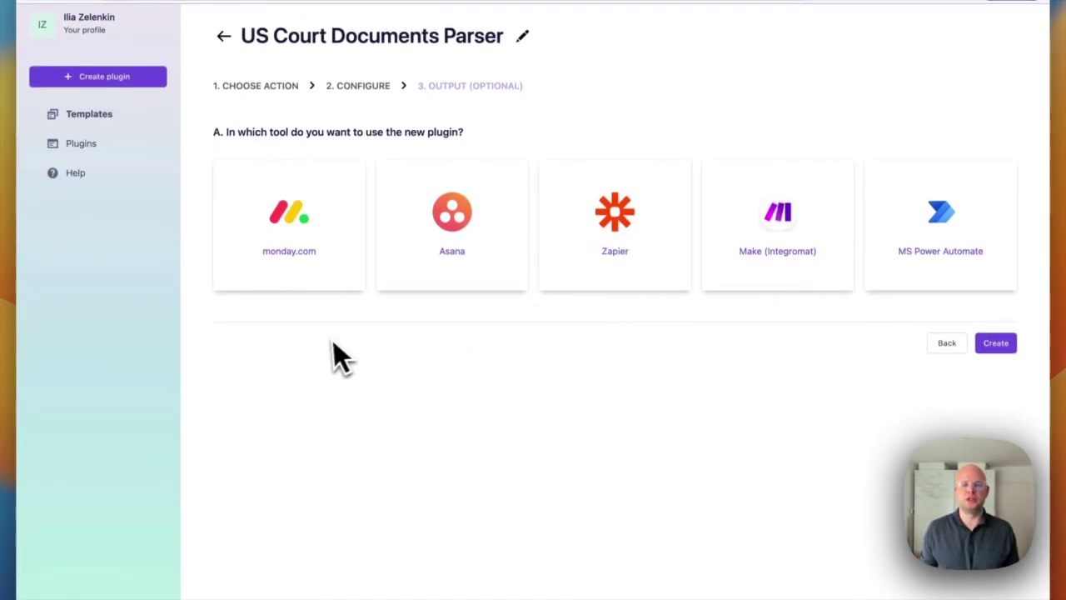
# - Target monday.com with the Extracting Data - Contracts 2 board for the new plugin
pyautogui.click(291, 246)
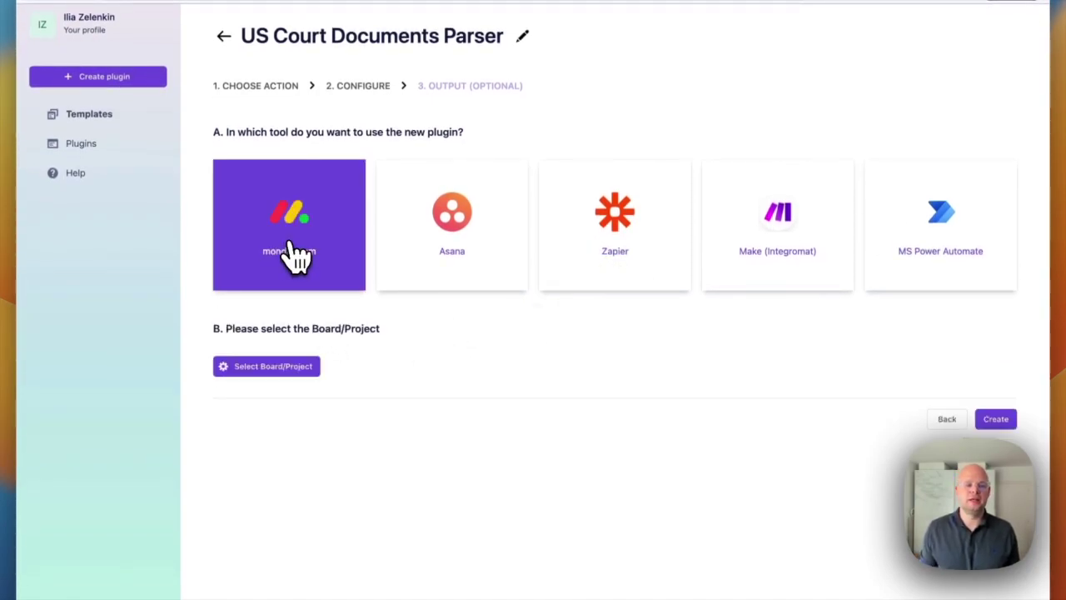
pyautogui.click(285, 366)
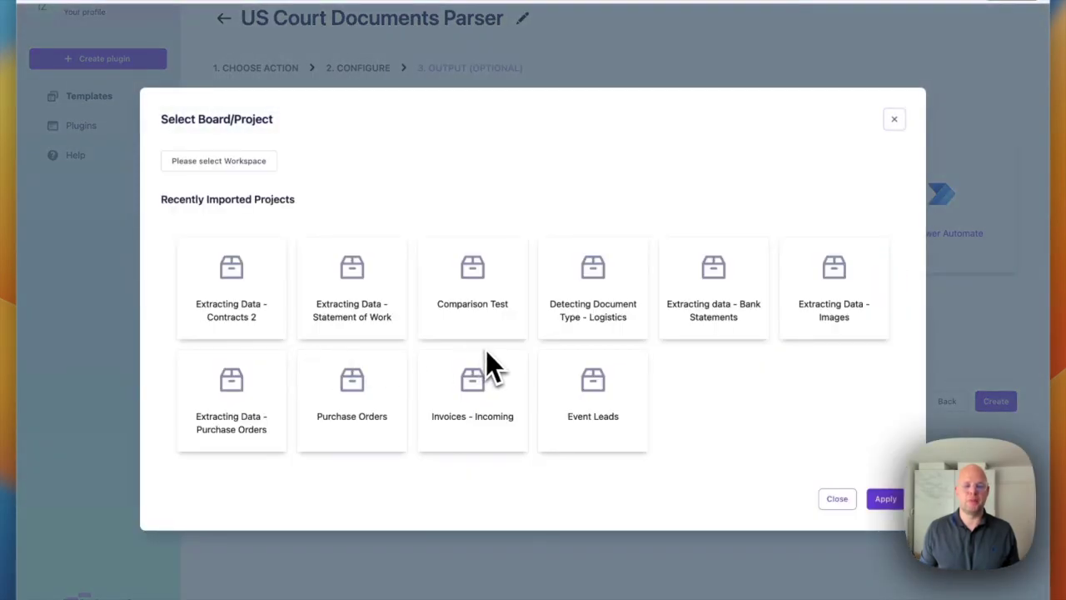
pyautogui.click(231, 287)
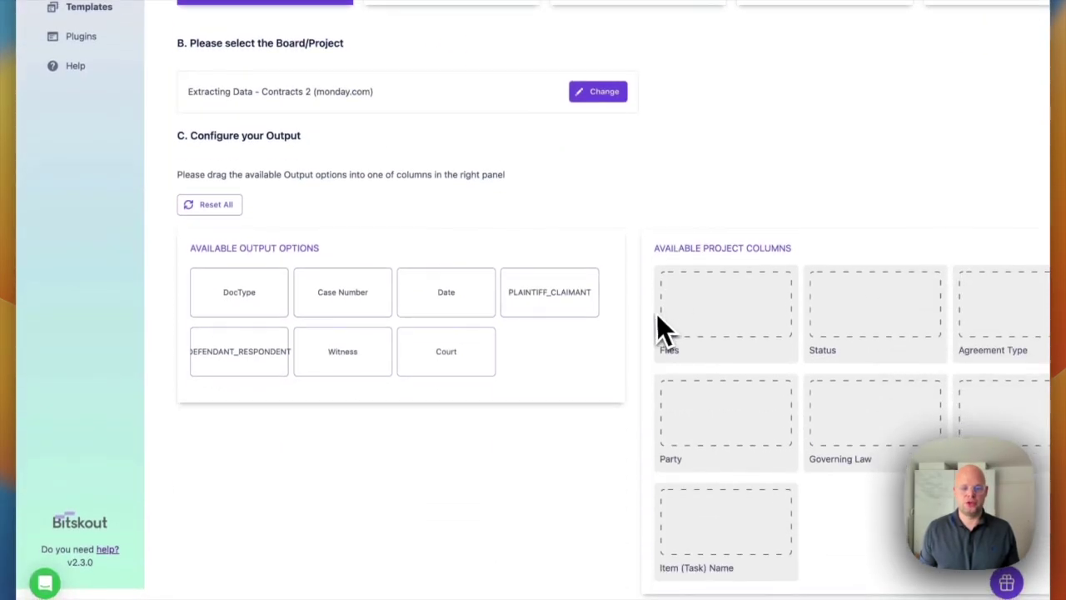
pyautogui.scroll(-3, 633, 441)
pyautogui.hscroll(1, 750, 358)
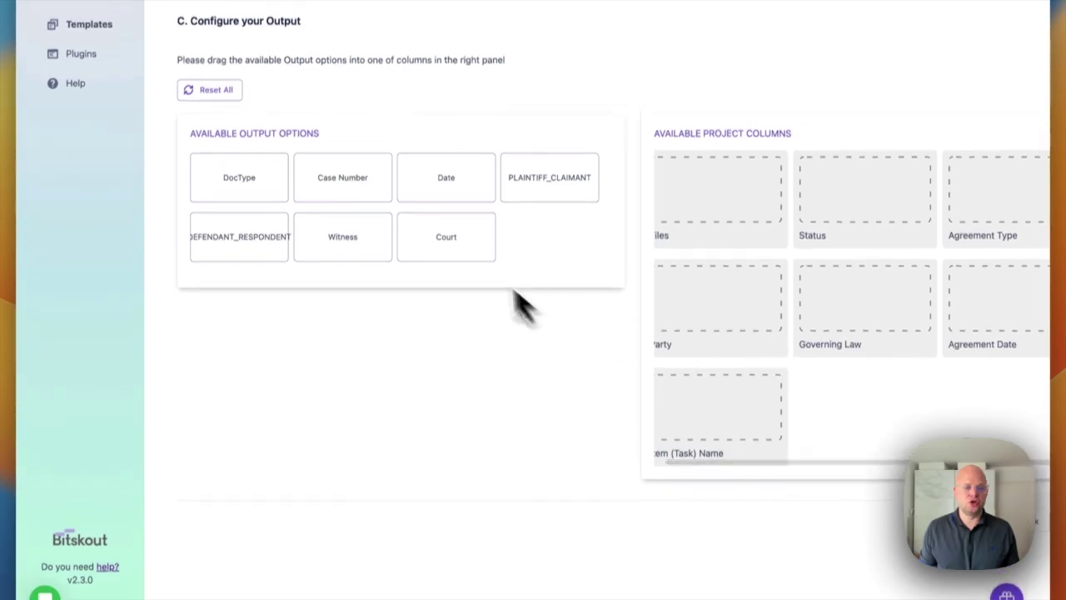
# - Map Date to Agreement Date, Court to Governing Law, and Witness to Item (Task) Name
pyautogui.moveTo(444, 196); pyautogui.dragTo(456, 198)
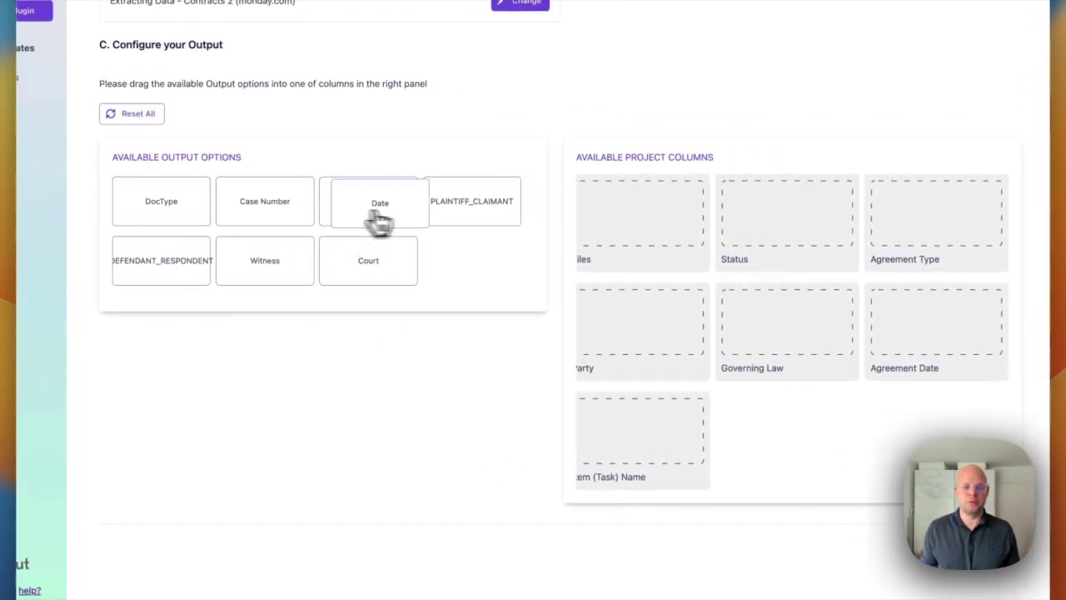
pyautogui.moveTo(379, 220); pyautogui.dragTo(931, 322)
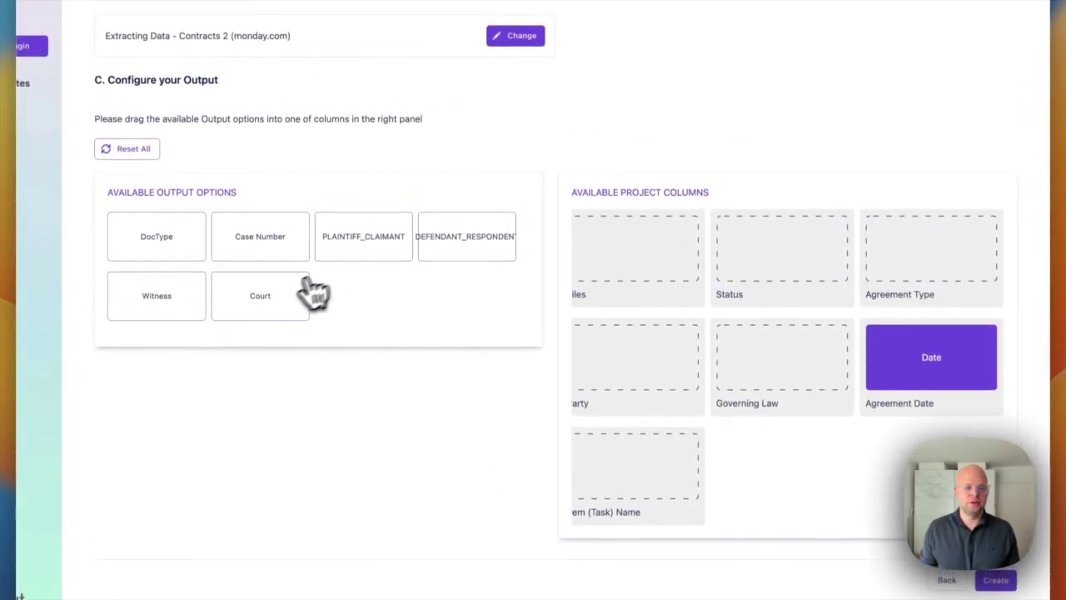
pyautogui.moveTo(315, 292); pyautogui.dragTo(783, 358)
pyautogui.moveTo(159, 296); pyautogui.dragTo(642, 454)
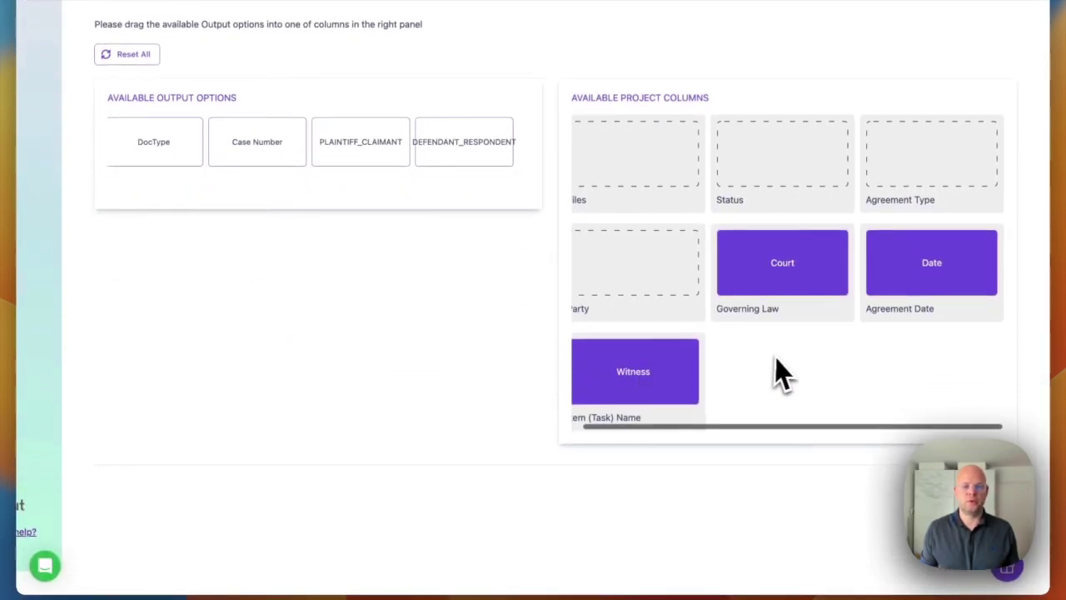
pyautogui.scroll(5, 919, 429)
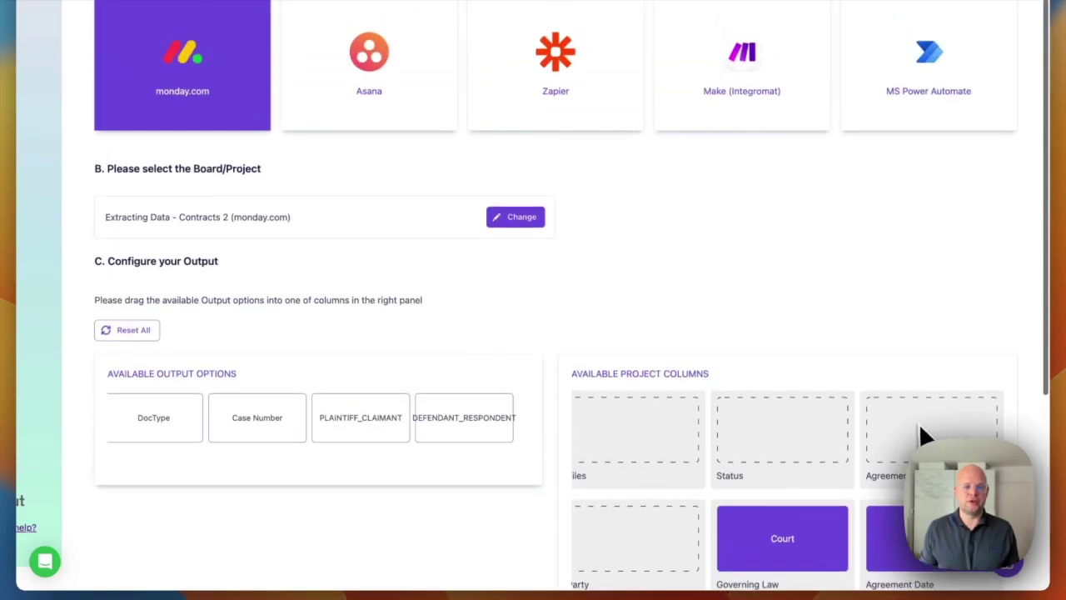
pyautogui.scroll(-3, 921, 429)
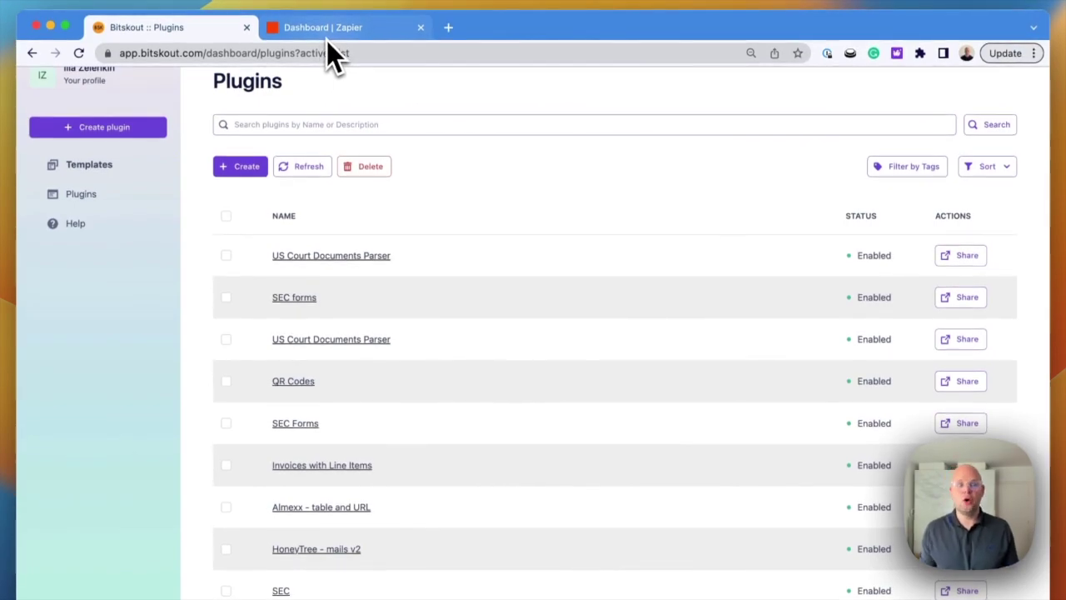
# - In Zapier's Make a Zap, pair Gmail as the trigger app with Bitskout
pyautogui.click(327, 39)
pyautogui.click(524, 234)
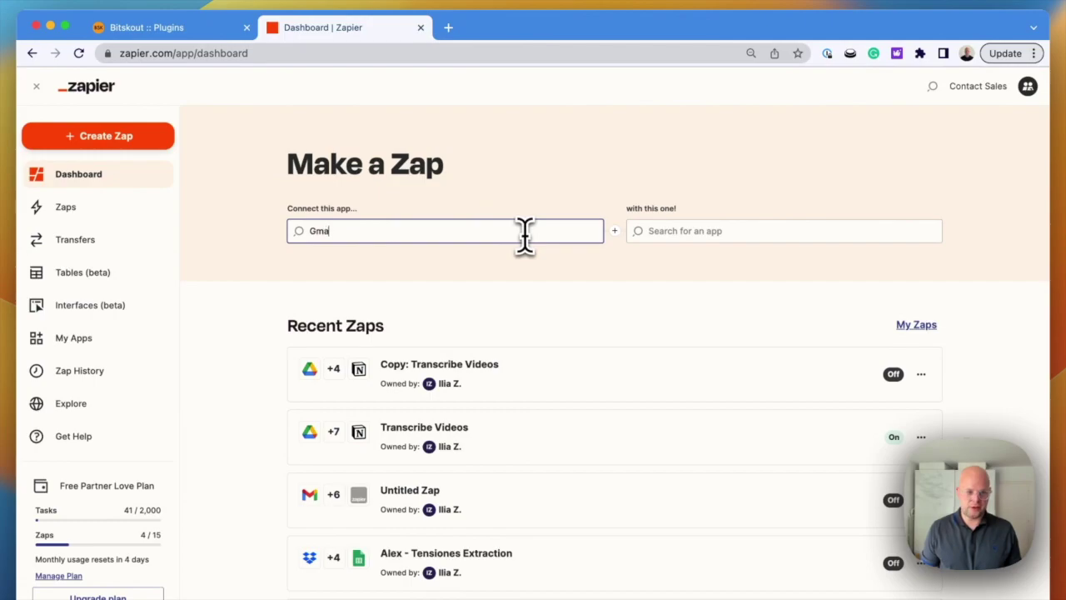
pyautogui.click(522, 263)
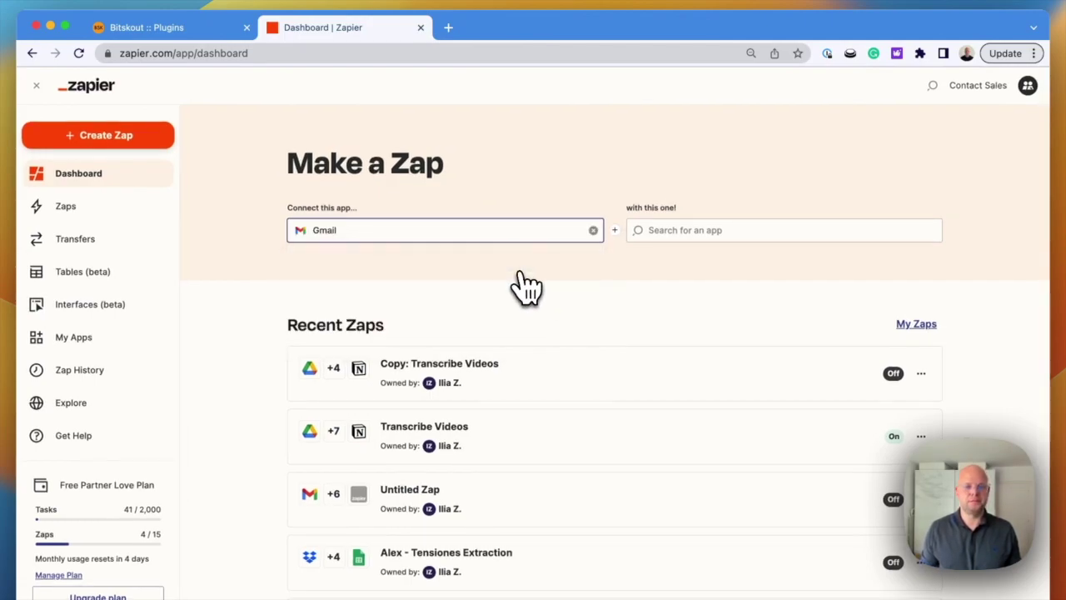
pyautogui.click(703, 230)
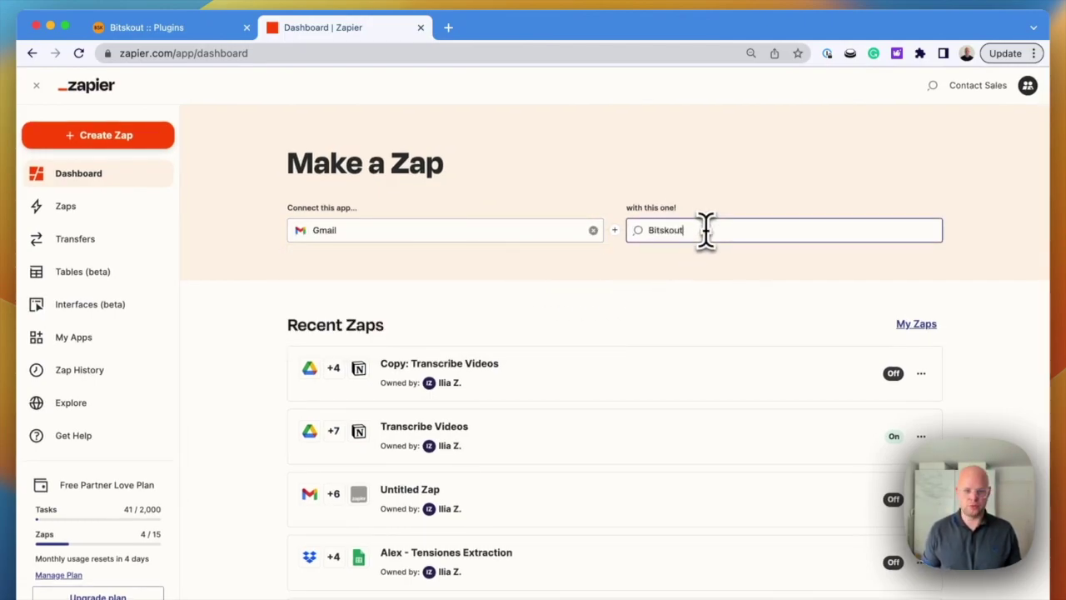
pyautogui.click(704, 259)
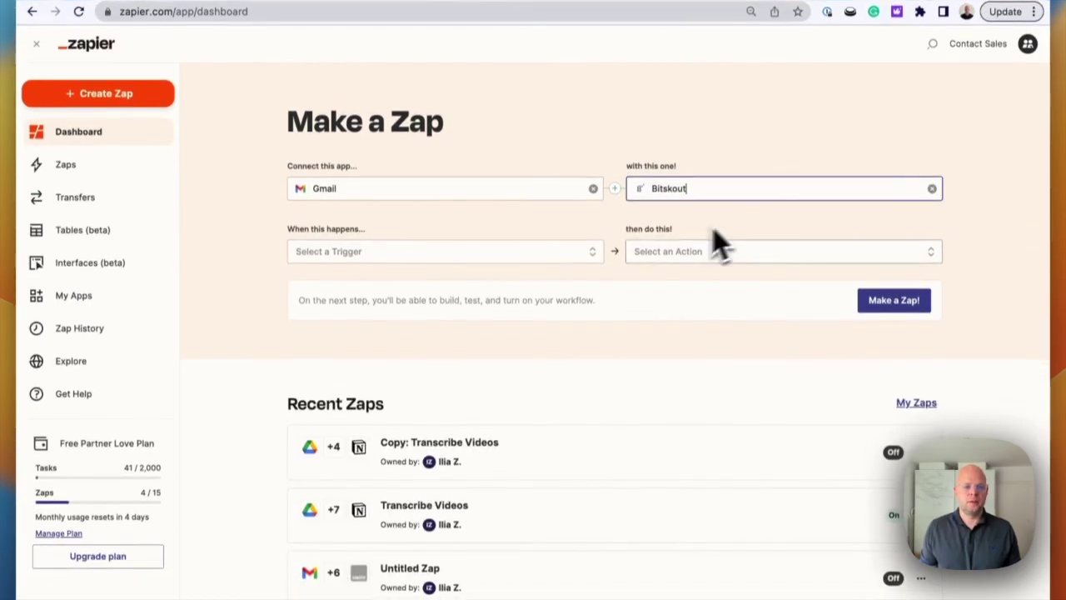
# - Choose Gmail's New Attachment trigger and Bitskout's Run Plugin for Files action
pyautogui.click(529, 254)
pyautogui.click(467, 304)
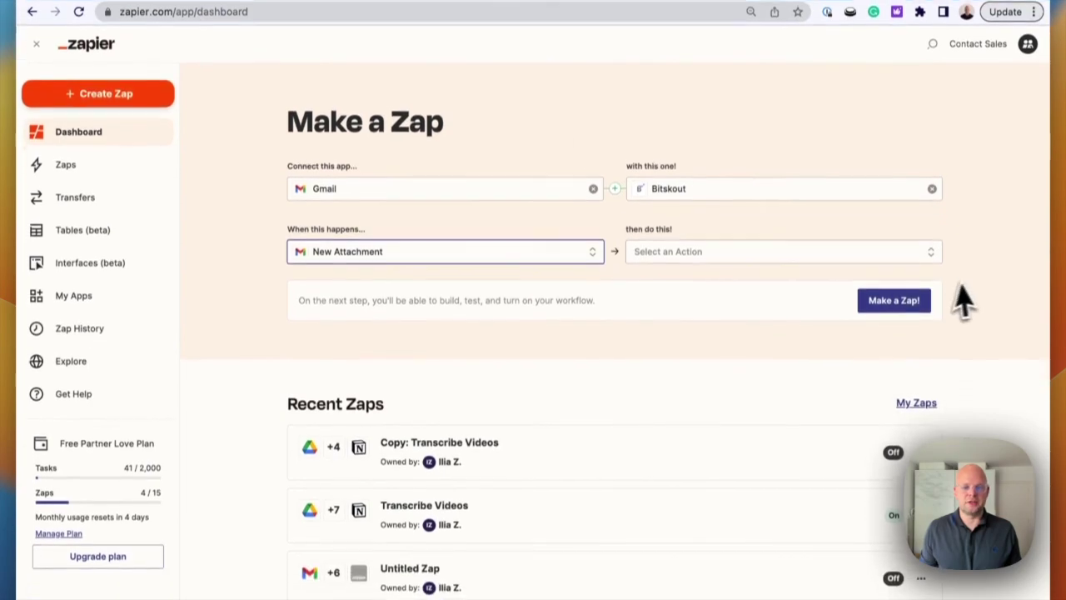
pyautogui.click(900, 251)
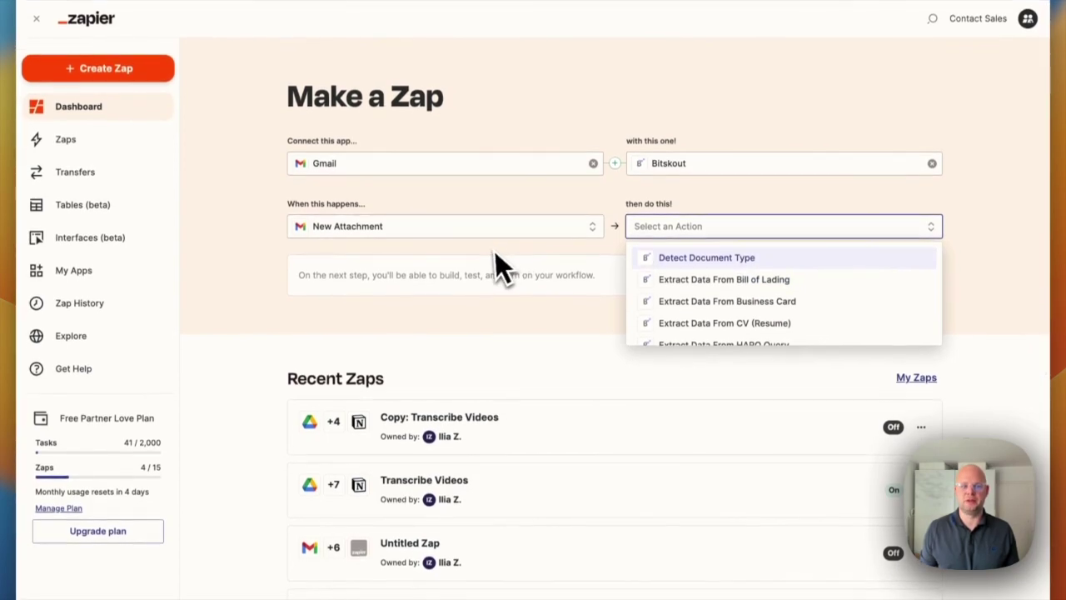
pyautogui.scroll(-5, 797, 290)
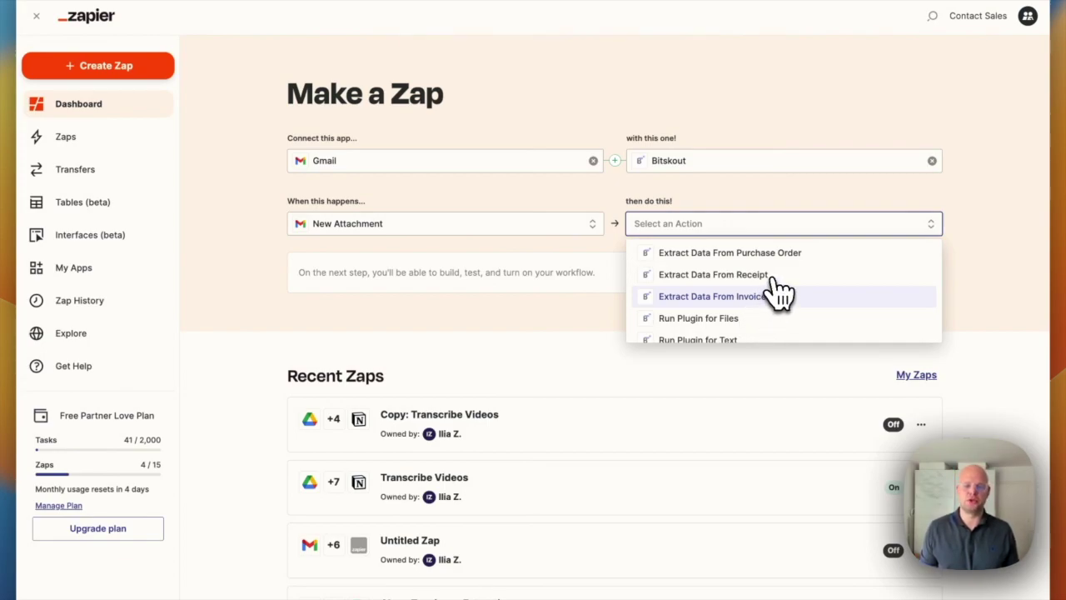
pyautogui.click(731, 332)
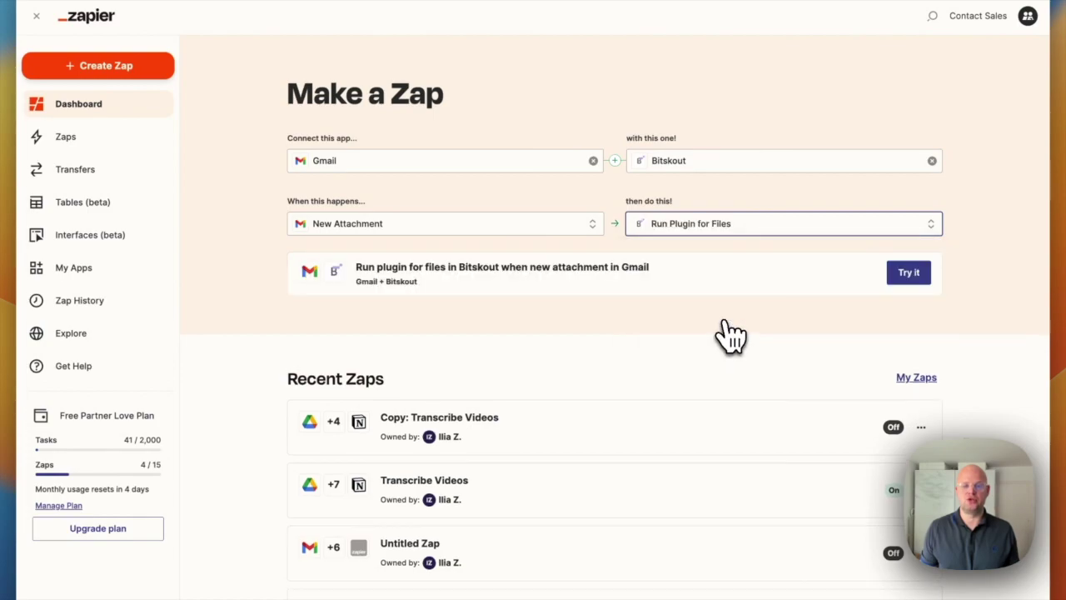
# - Start the Zap and connect the existing Bitskout account to its action step
pyautogui.click(930, 282)
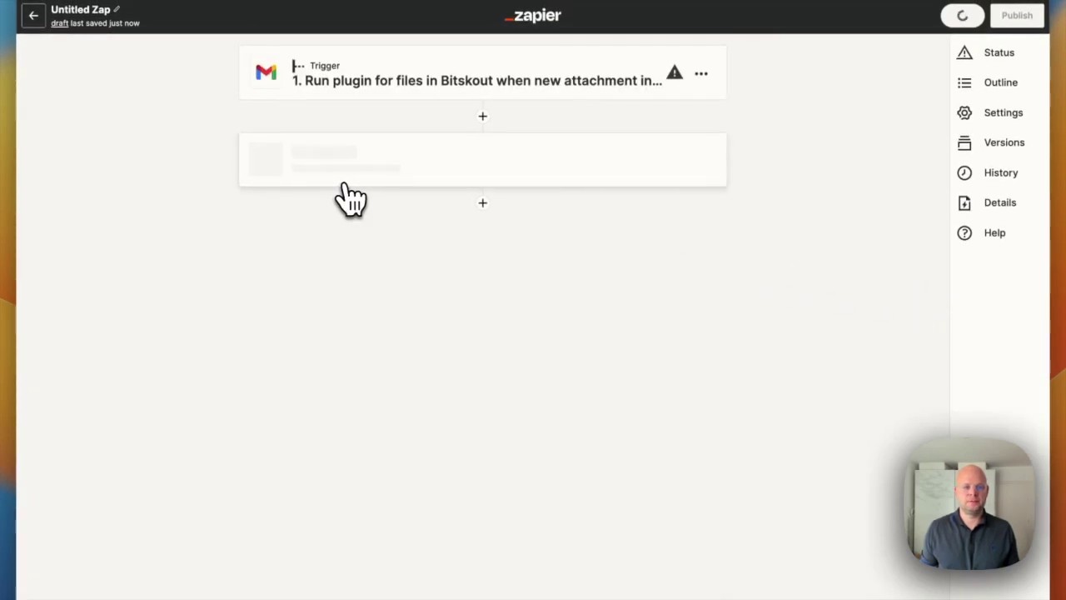
pyautogui.click(350, 187)
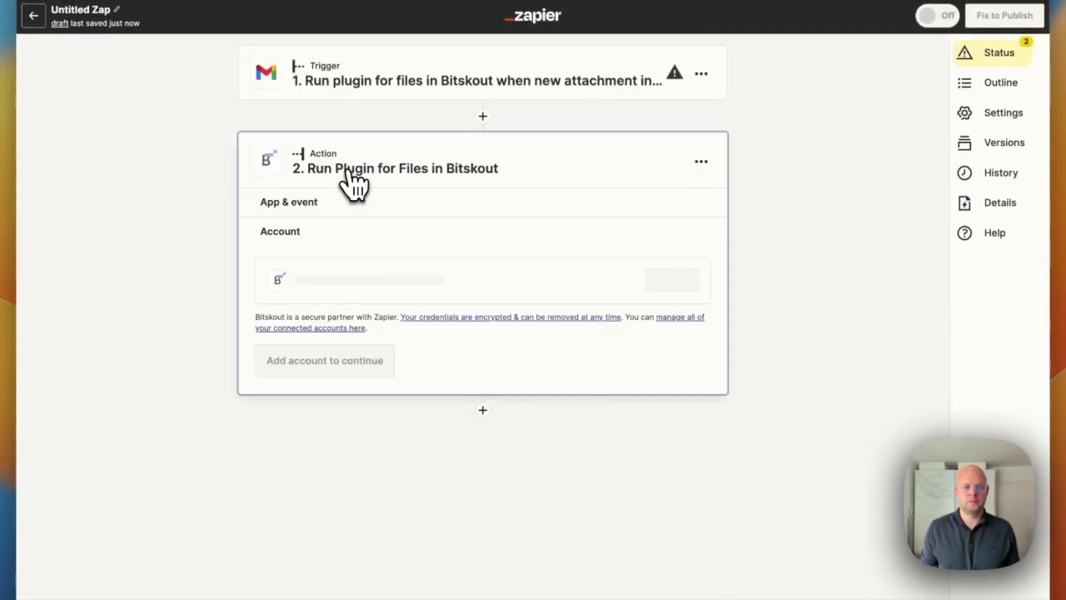
pyautogui.click(681, 285)
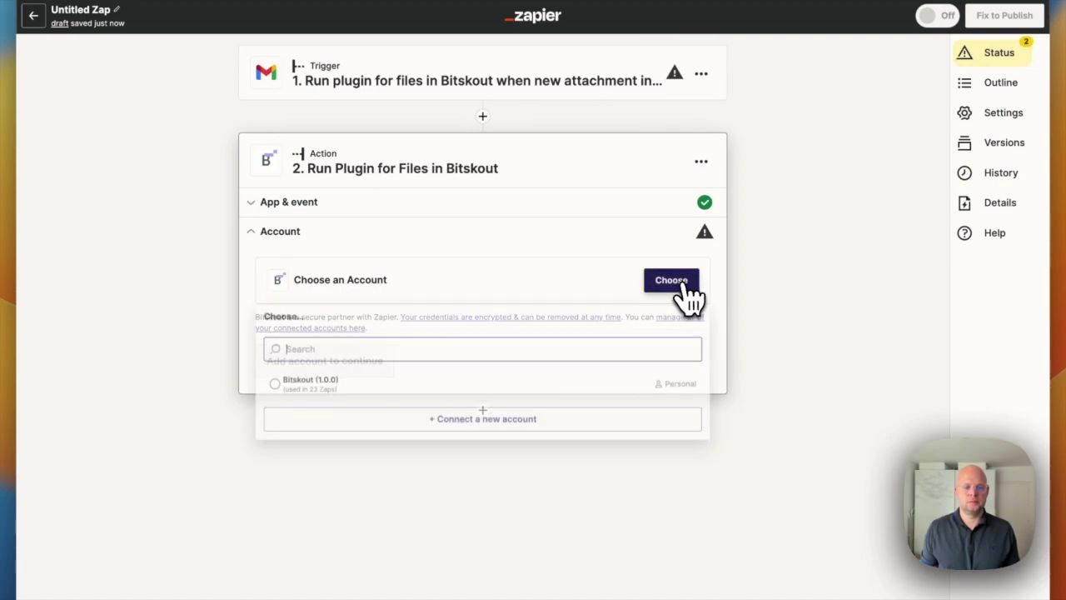
pyautogui.click(549, 377)
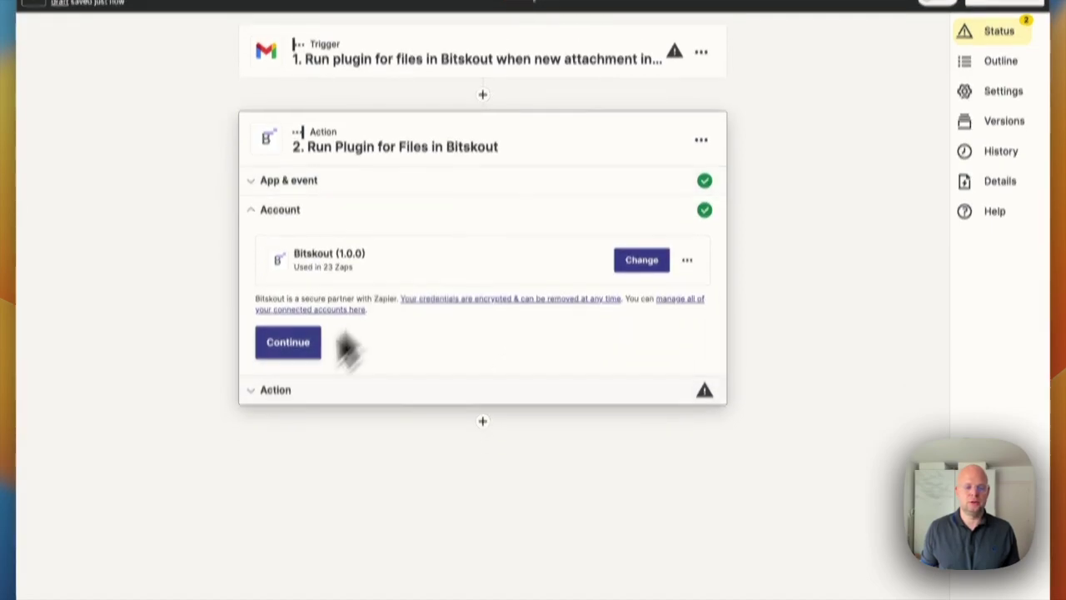
pyautogui.click(288, 293)
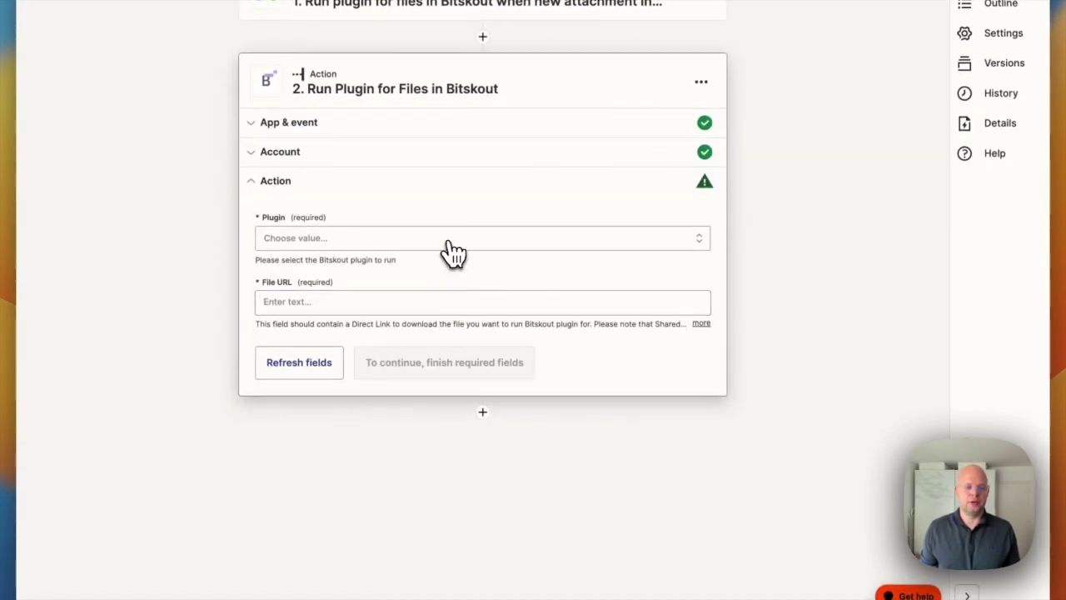
# - Search the Plugin list and select the US Court Documents Parser plugin
pyautogui.click(450, 240)
pyautogui.write('USC')
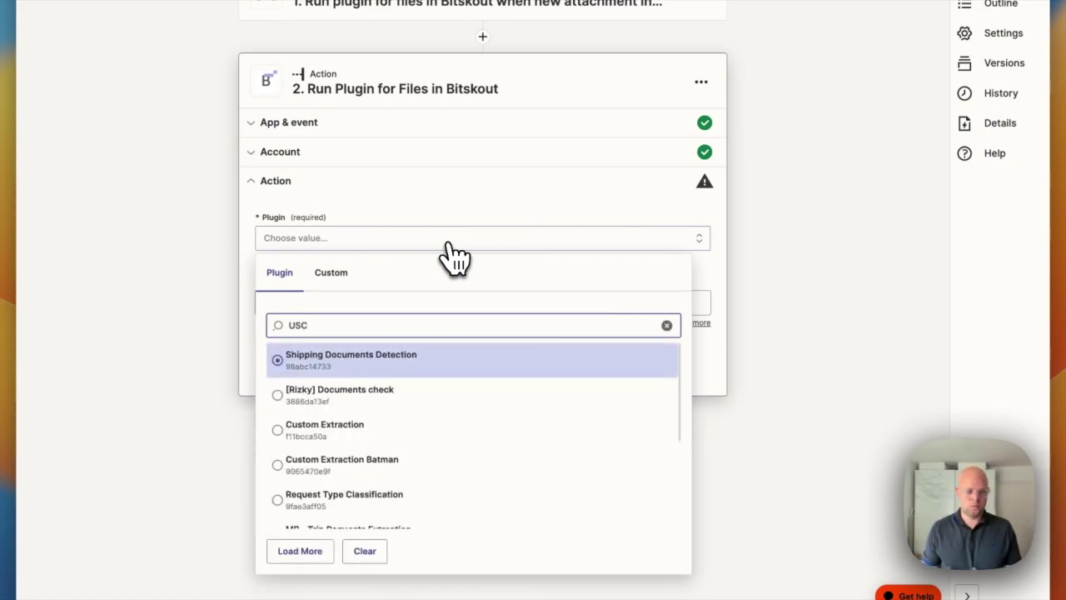
pyautogui.press('BackSpace')
pyautogui.write('Co')
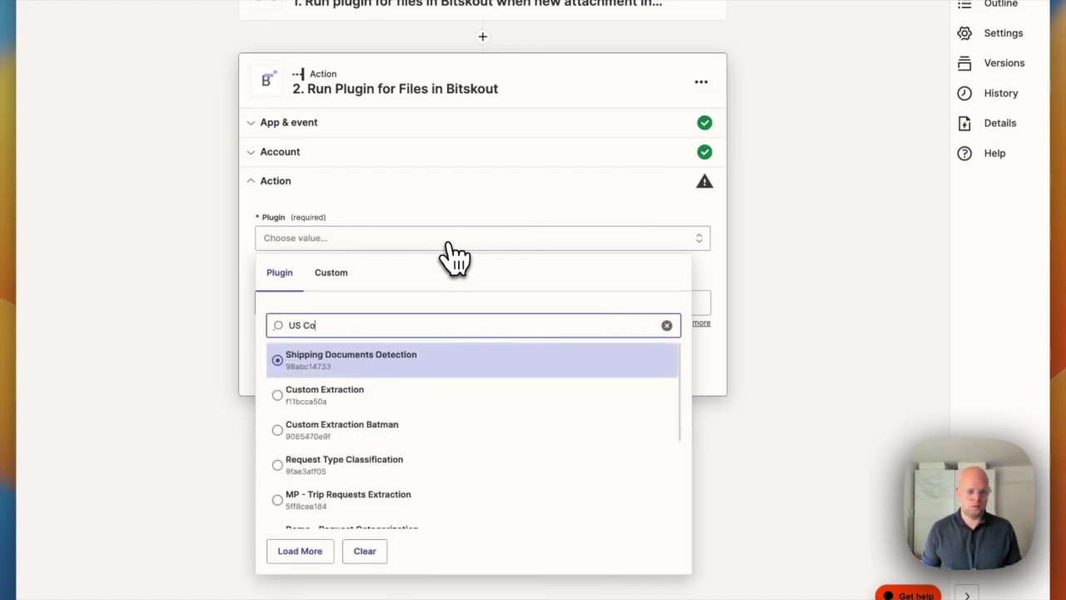
pyautogui.scroll(-5, 490, 442)
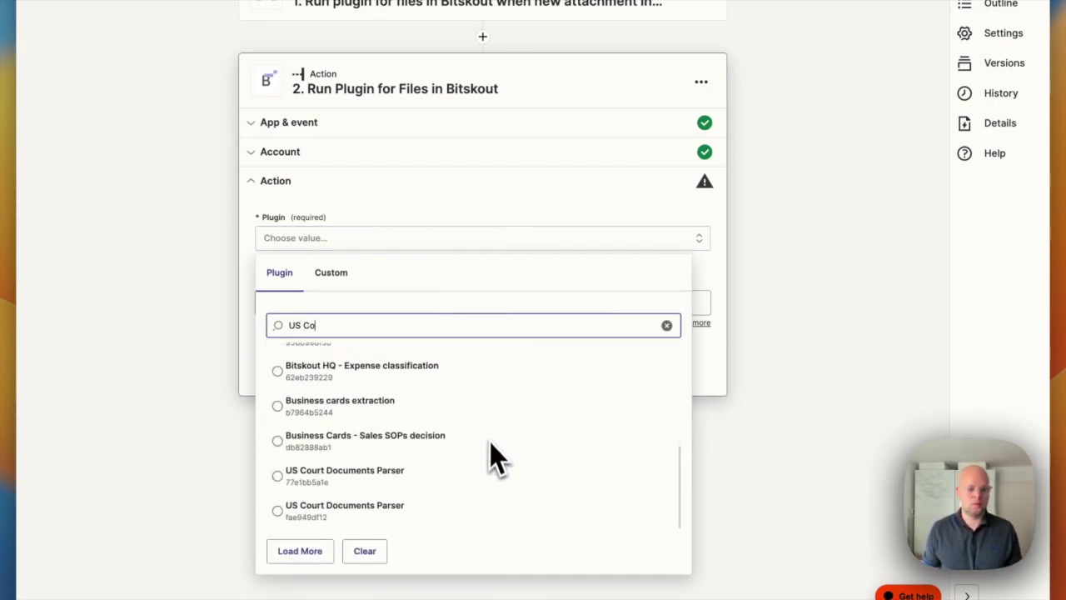
pyautogui.click(323, 520)
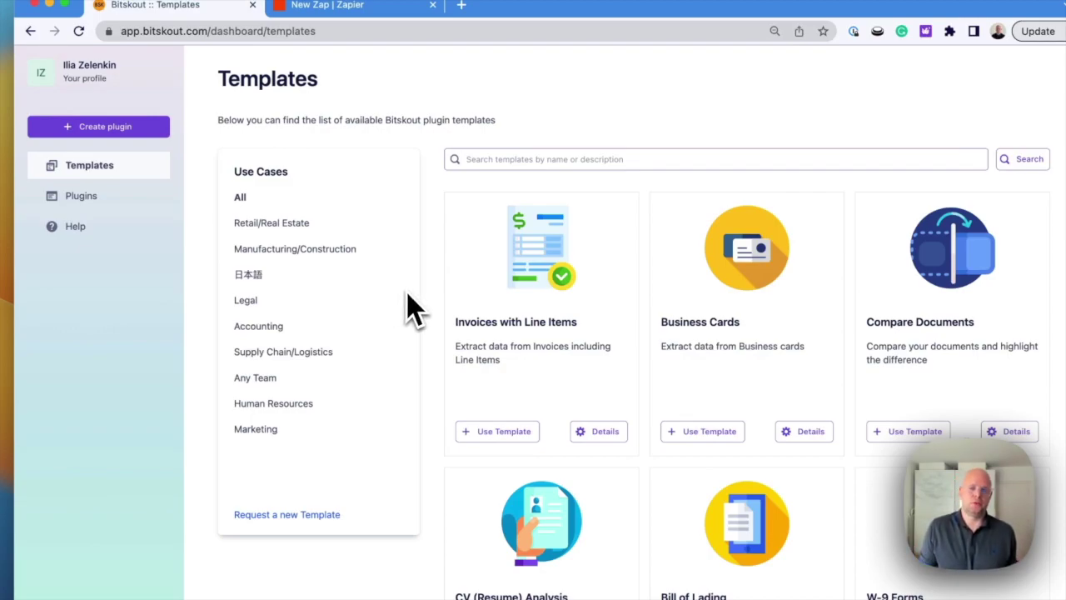
# - Create a From File plugin with Apple's Form 8-K as the example and add field Form = 8-K
pyautogui.click(121, 135)
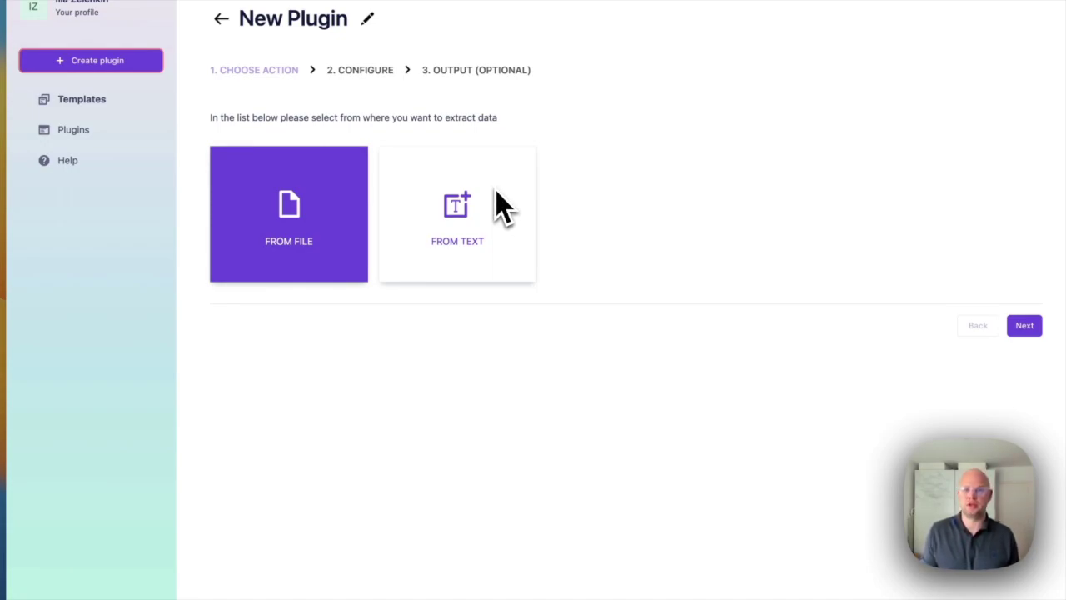
pyautogui.click(317, 204)
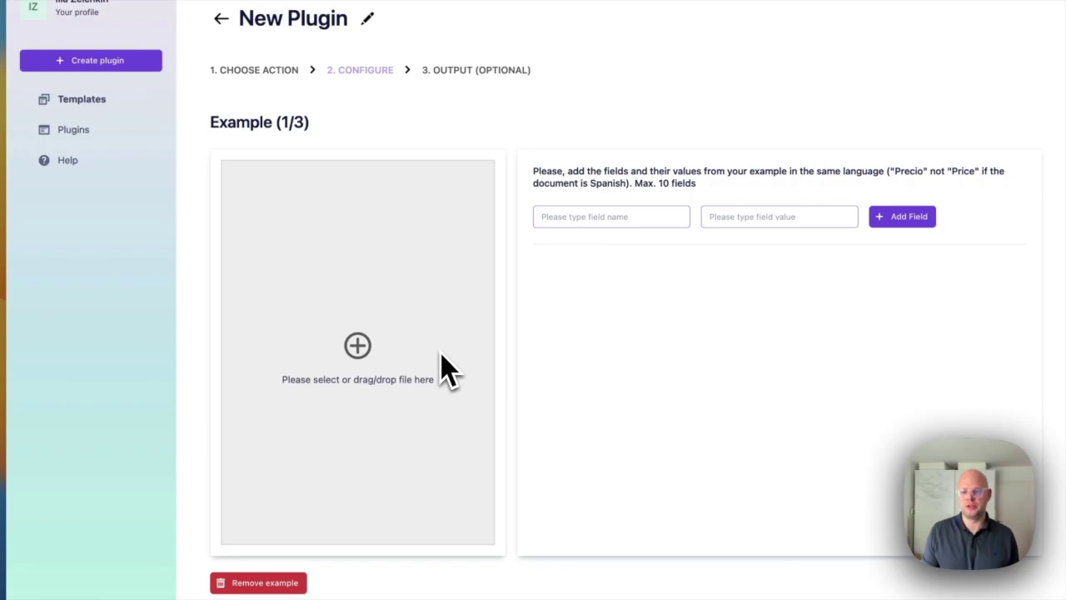
pyautogui.press('super+Tab')
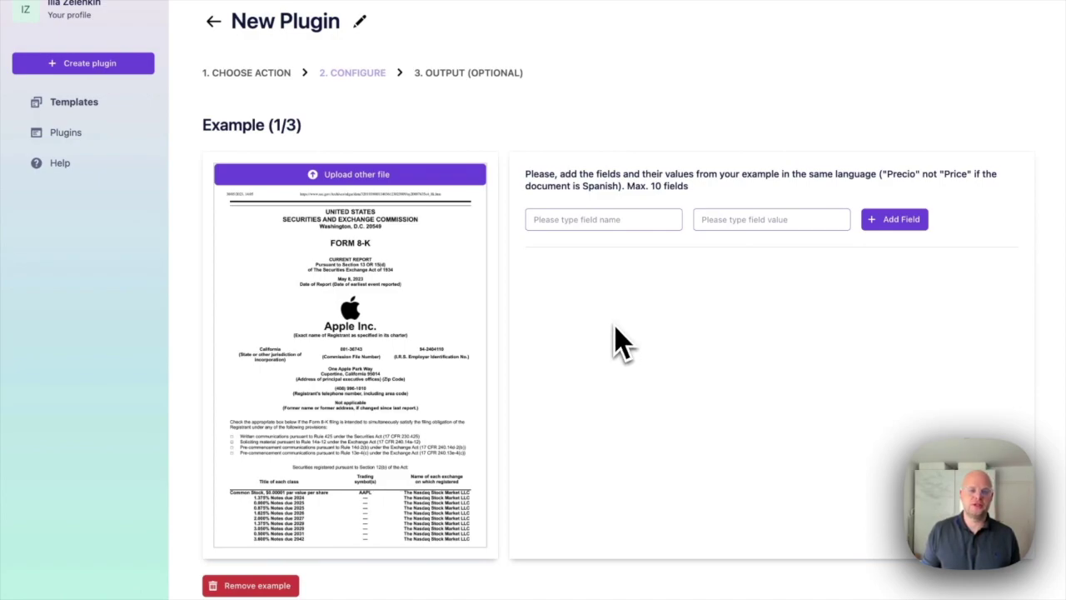
pyautogui.click(574, 227)
pyautogui.write('Form')
pyautogui.press('Tab')
pyautogui.write('8')
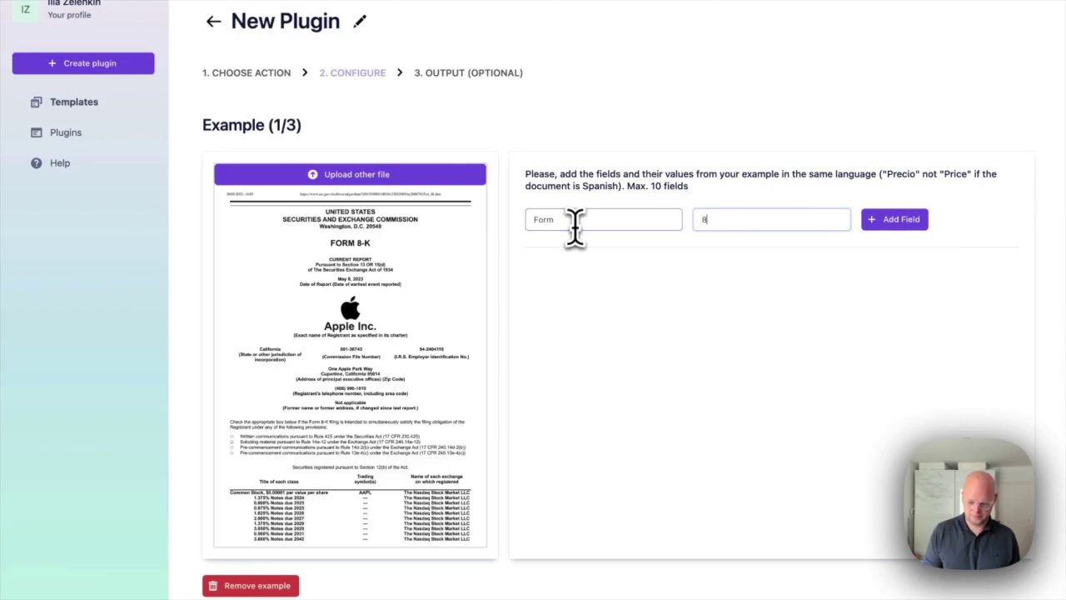
pyautogui.write('-K')
pyautogui.click(894, 219)
pyautogui.click(543, 229)
pyautogui.write('Company')
pyautogui.press('Tab')
pyautogui.write('Apple')
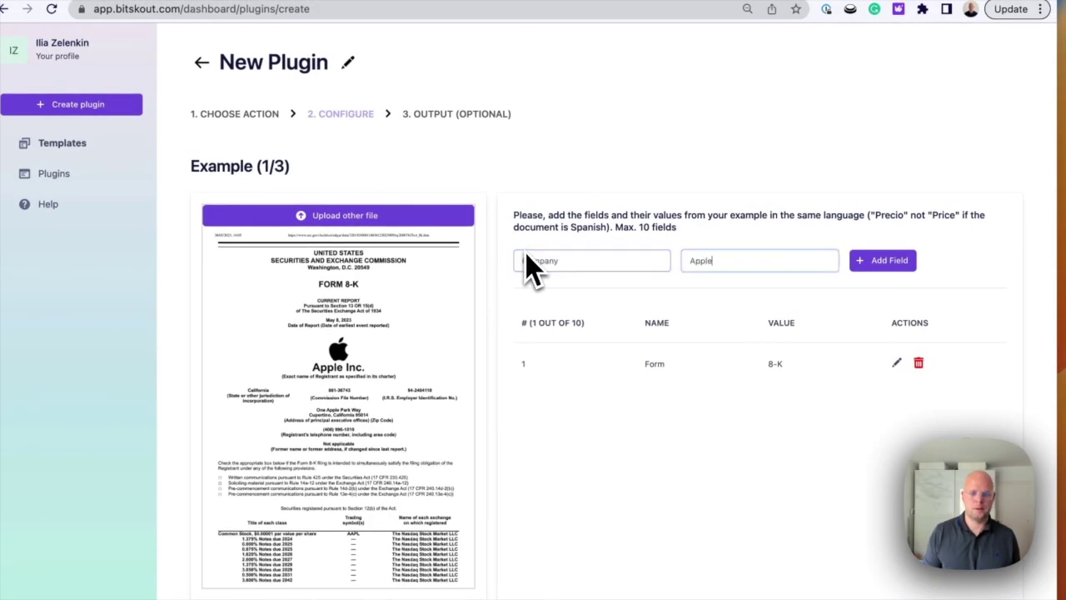
pyautogui.press('Return')
pyautogui.click(586, 260)
pyautogui.write('IRS')
pyautogui.press('Tab')
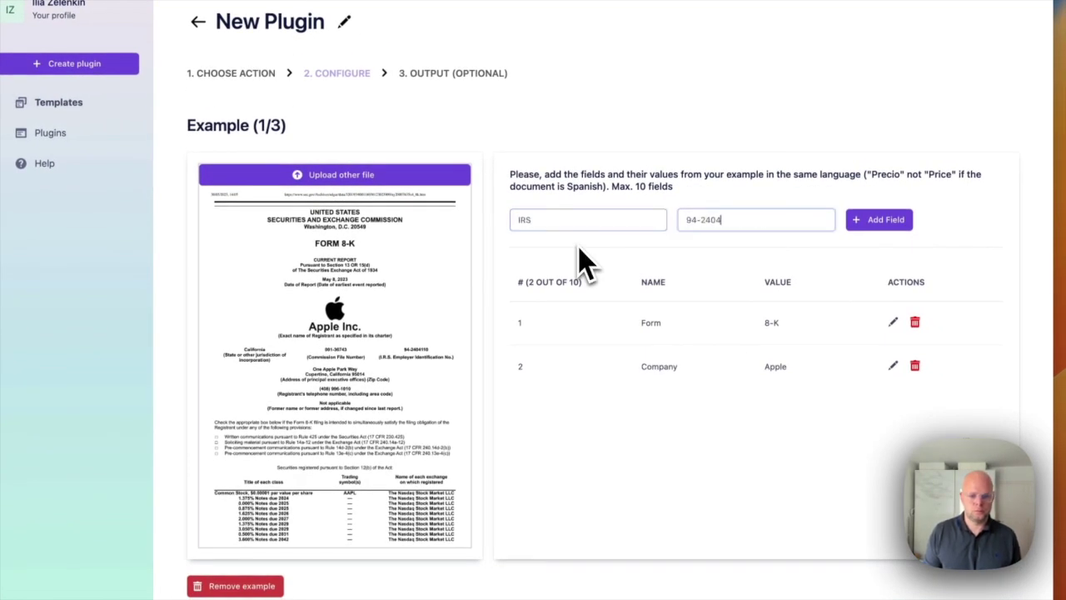
pyautogui.click(882, 223)
# - Add the Date field with value May 8, 2023
pyautogui.click(653, 233)
pyautogui.write('Date')
pyautogui.click(715, 221)
pyautogui.write('May 8, 2023')
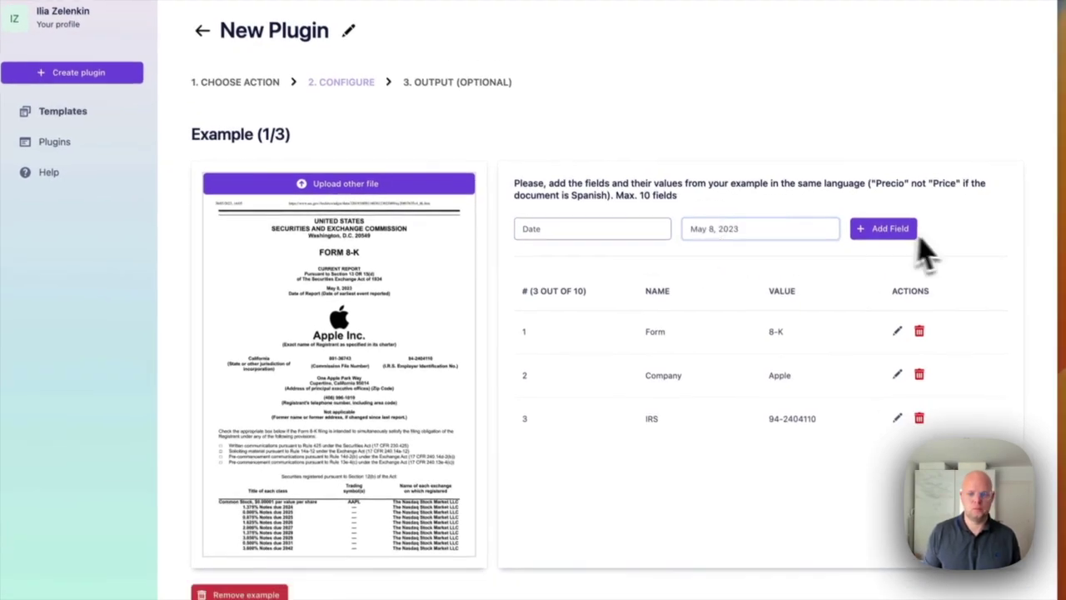
pyautogui.click(907, 230)
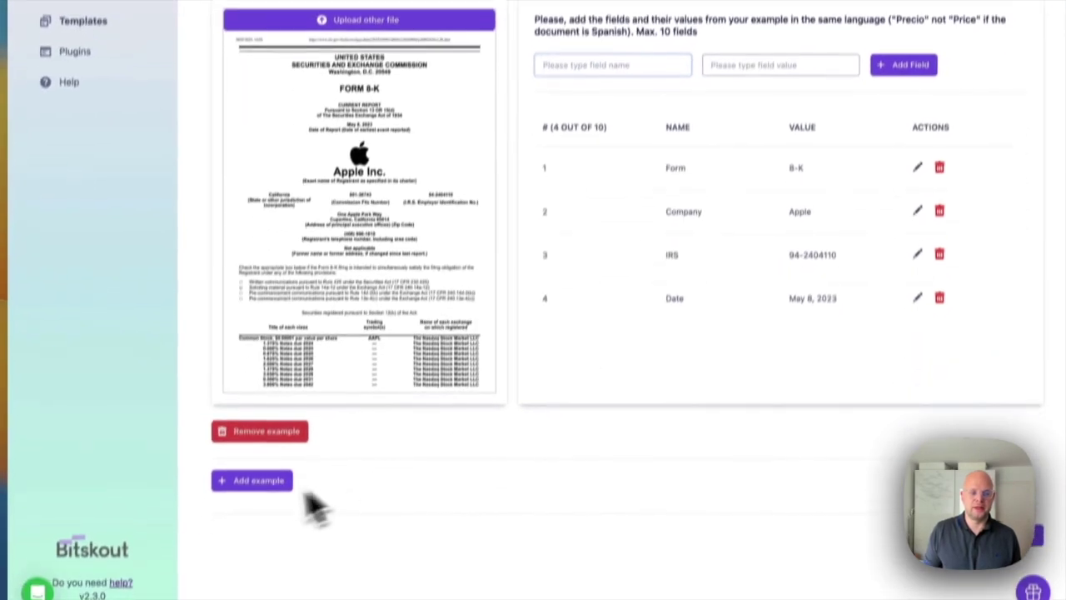
# - Add a second example with the Airbnb filing and inspect it at full size
pyautogui.click(252, 537)
pyautogui.scroll(-3, 1002, 333)
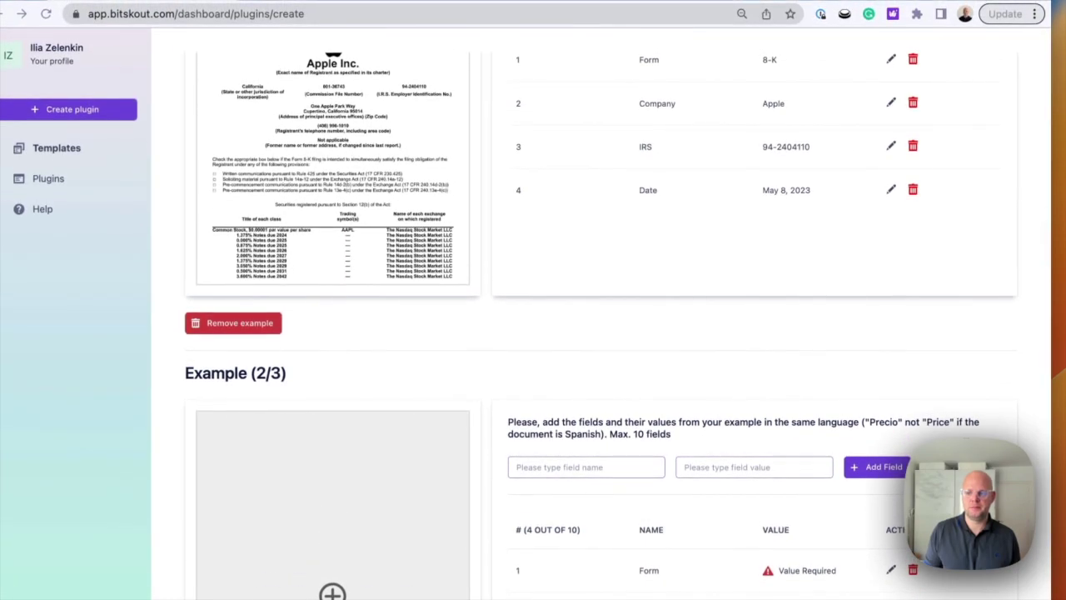
pyautogui.moveTo(354, 586); pyautogui.dragTo(343, 599)
pyautogui.scroll(-2, 600, 287)
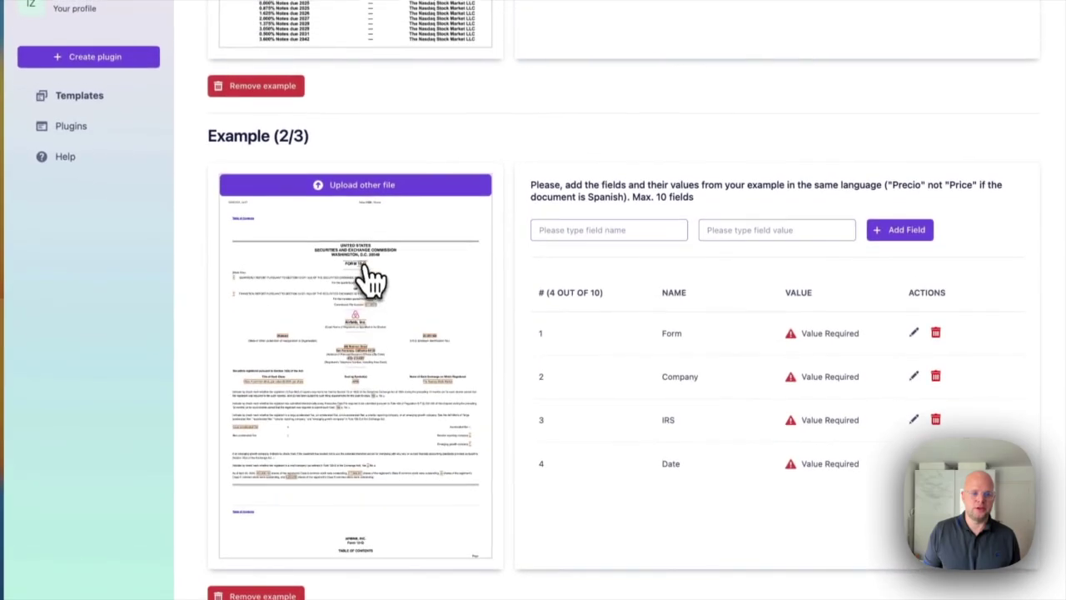
pyautogui.click(369, 245)
pyautogui.scroll(-3, 536, 293)
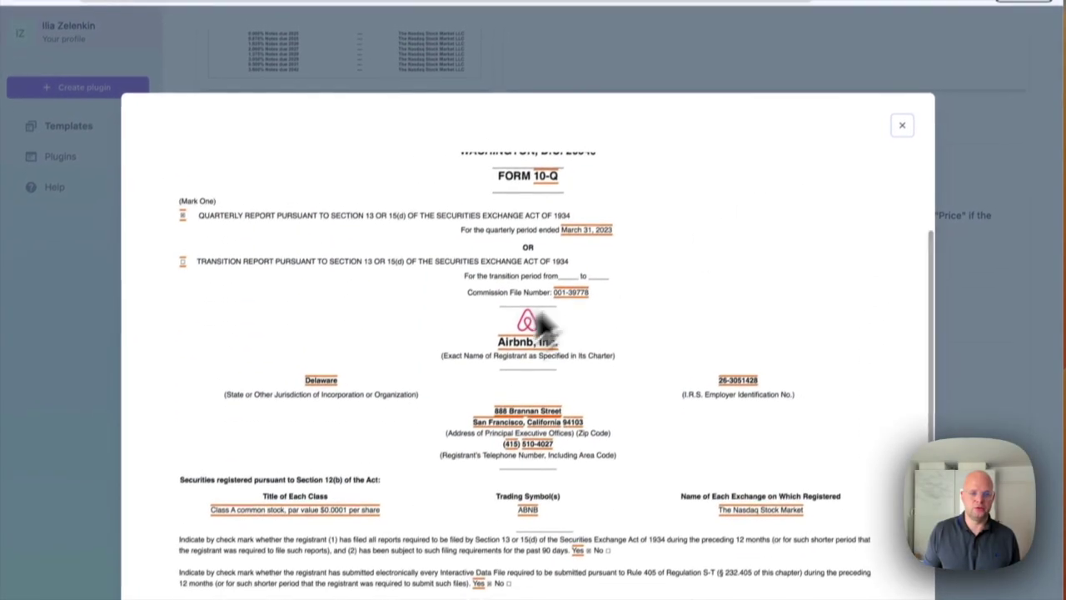
pyautogui.click(890, 135)
pyautogui.click(890, 375)
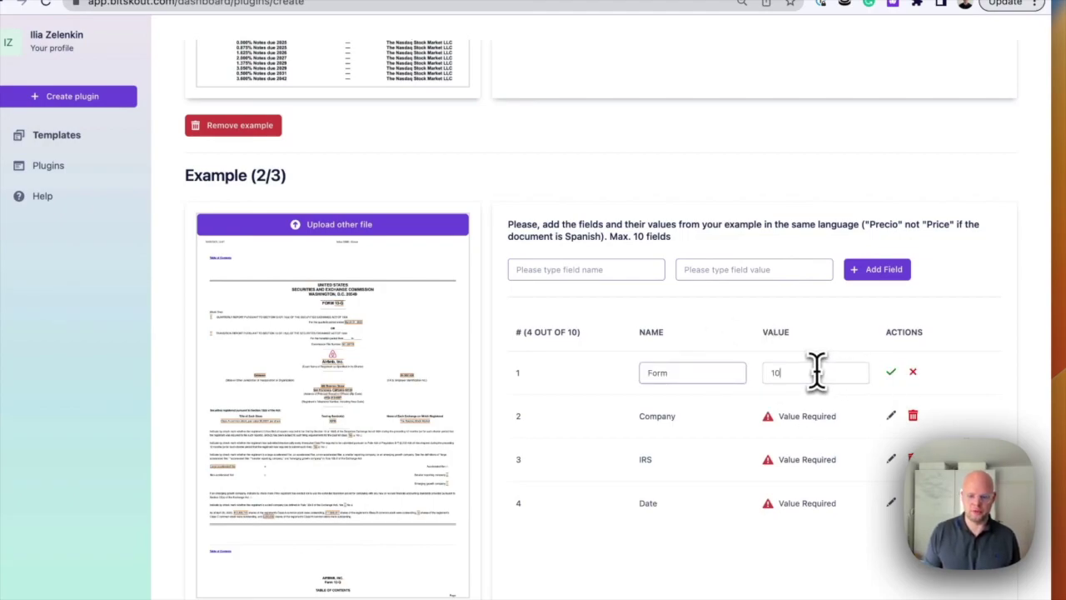
pyautogui.click(890, 372)
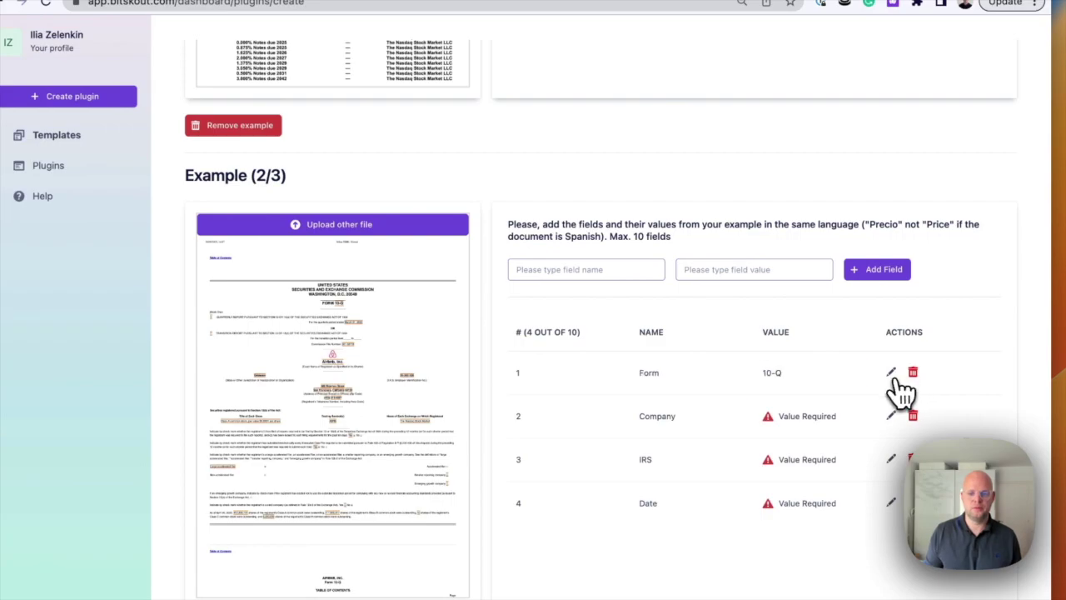
pyautogui.click(890, 416)
pyautogui.write('Airbnb')
pyautogui.click(891, 307)
pyautogui.click(891, 351)
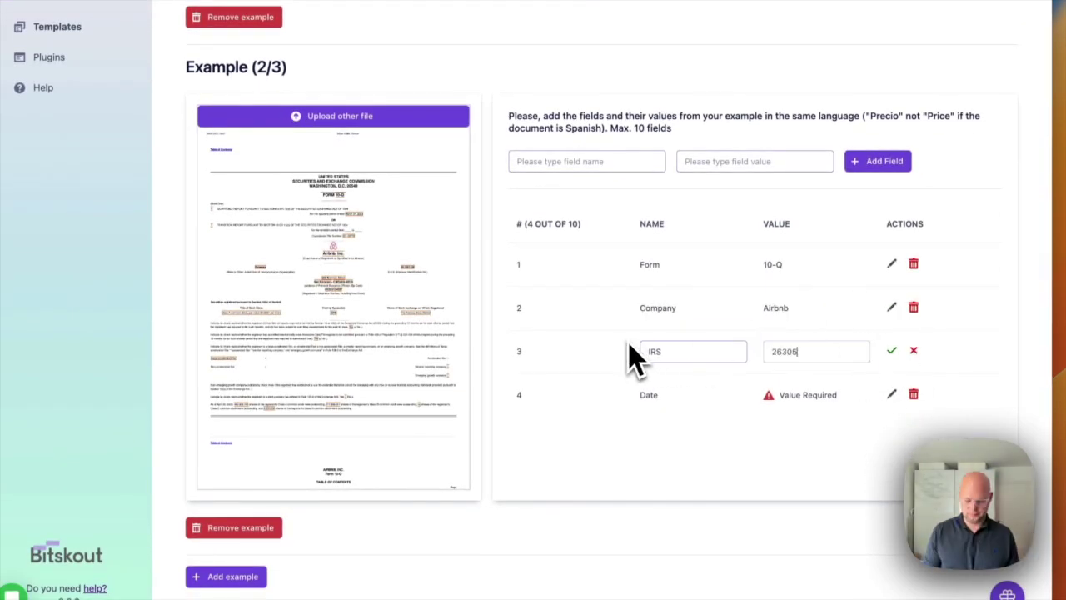
pyautogui.press('Return')
pyautogui.click(891, 394)
pyautogui.write('March 31, 2023')
pyautogui.click(891, 394)
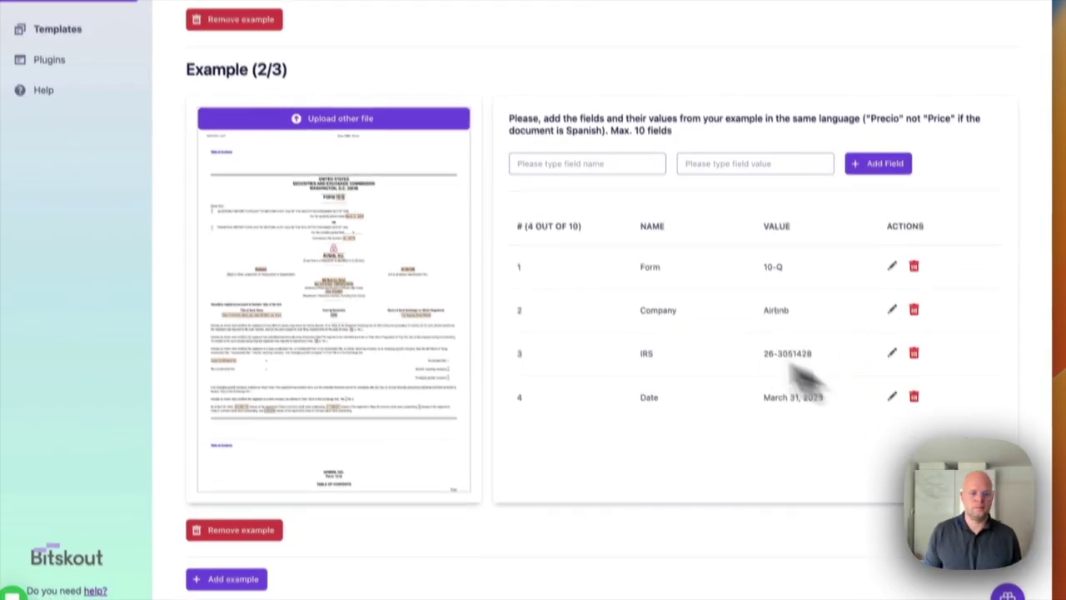
pyautogui.scroll(5, 500, 342)
pyautogui.scroll(3, 499, 358)
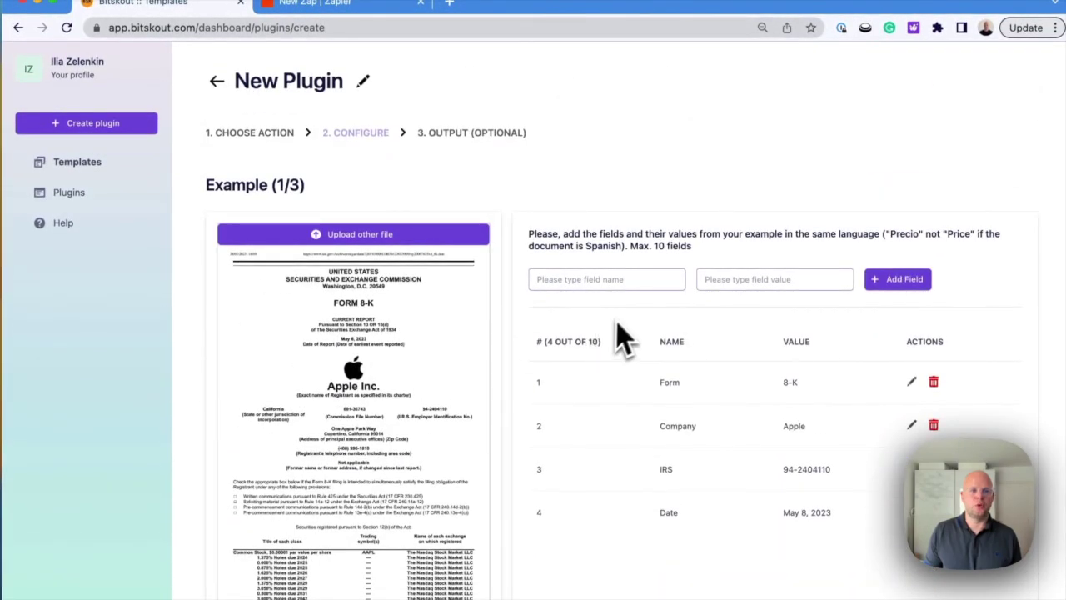
# - Retitle the plugin 'SEC FORMS 2' and choose Zapier as its output tool
pyautogui.click(364, 105)
pyautogui.moveTo(353, 110); pyautogui.dragTo(219, 119)
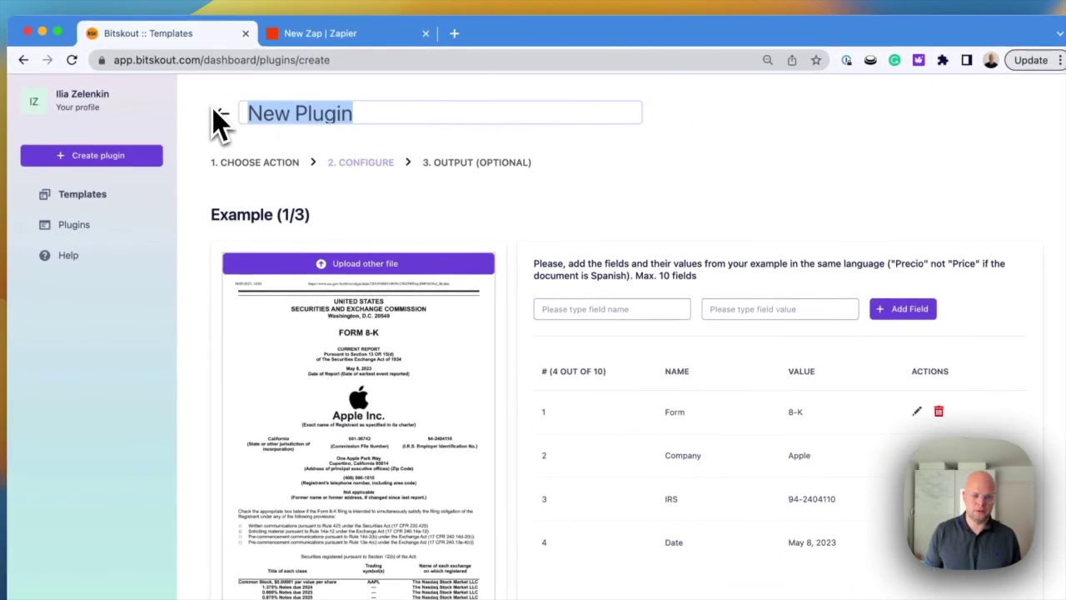
pyautogui.write('SEC FORMS 2')
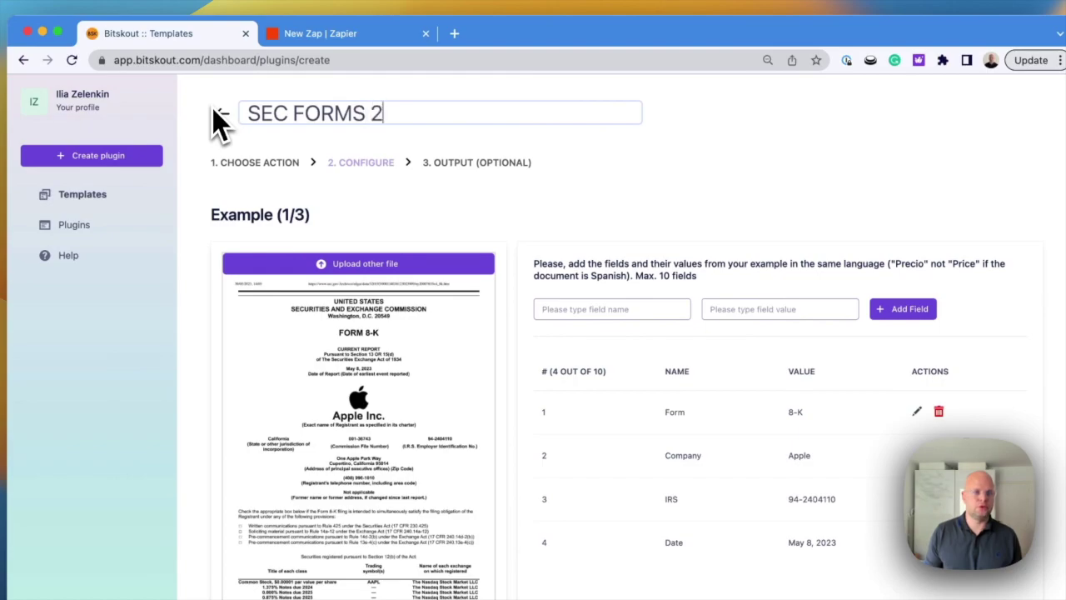
pyautogui.press('Return')
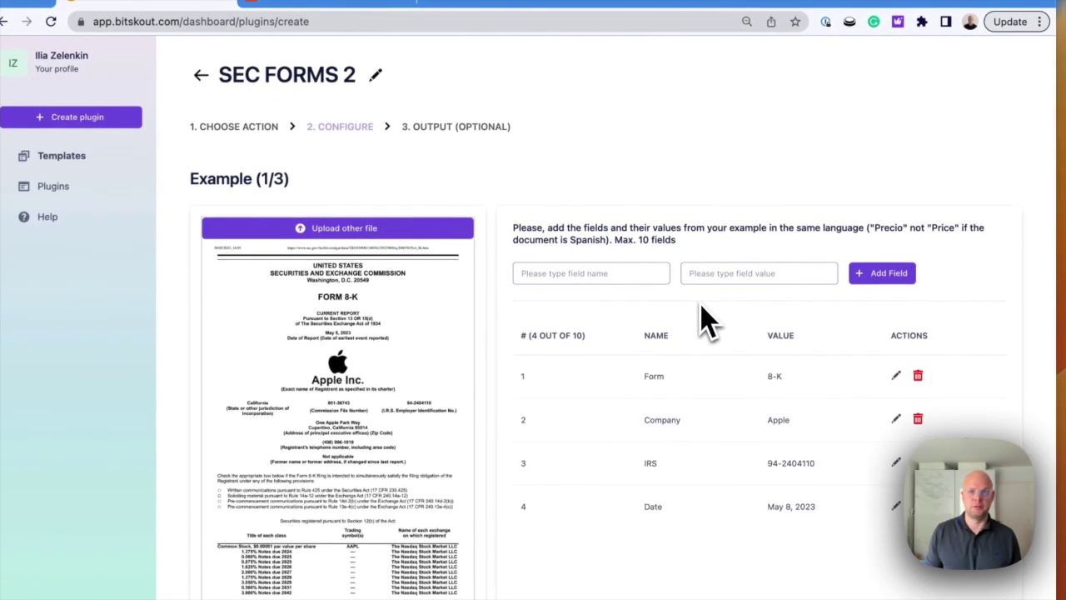
pyautogui.scroll(-7, 593, 250)
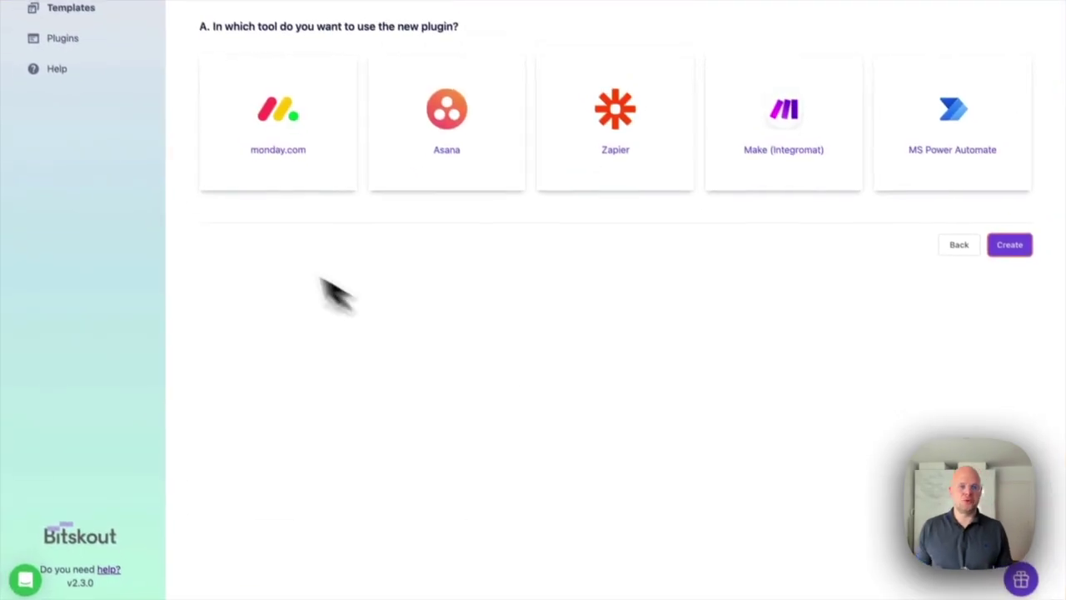
pyautogui.click(686, 229)
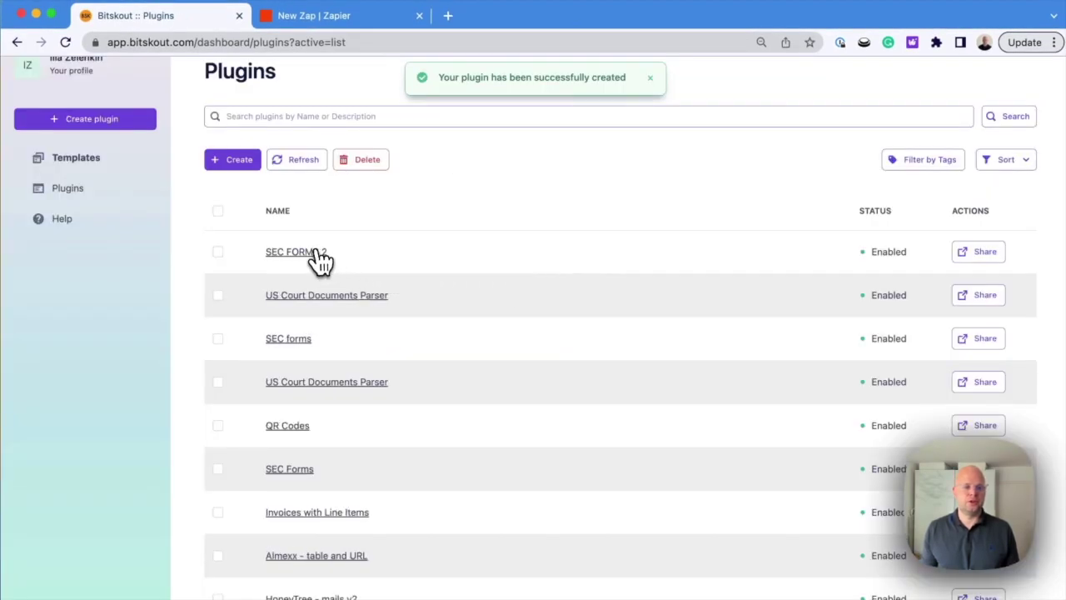
# - Run a test of SEC FORMS 2 on the sample Airbnb 8-K filing, then return to the Zap editor
pyautogui.click(313, 251)
pyautogui.click(434, 132)
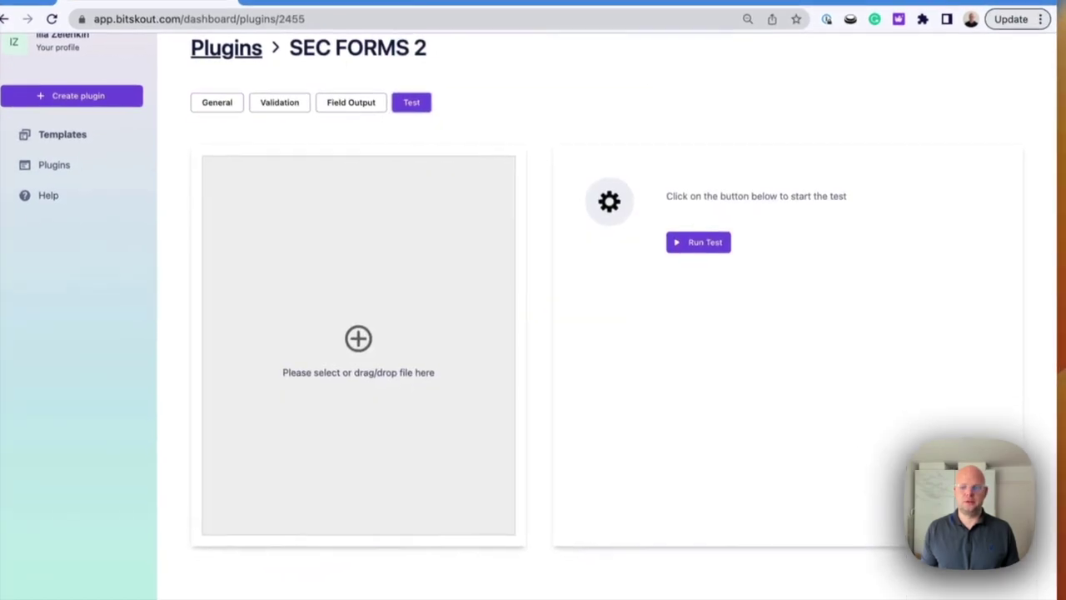
pyautogui.moveTo(1057, 284); pyautogui.dragTo(384, 299)
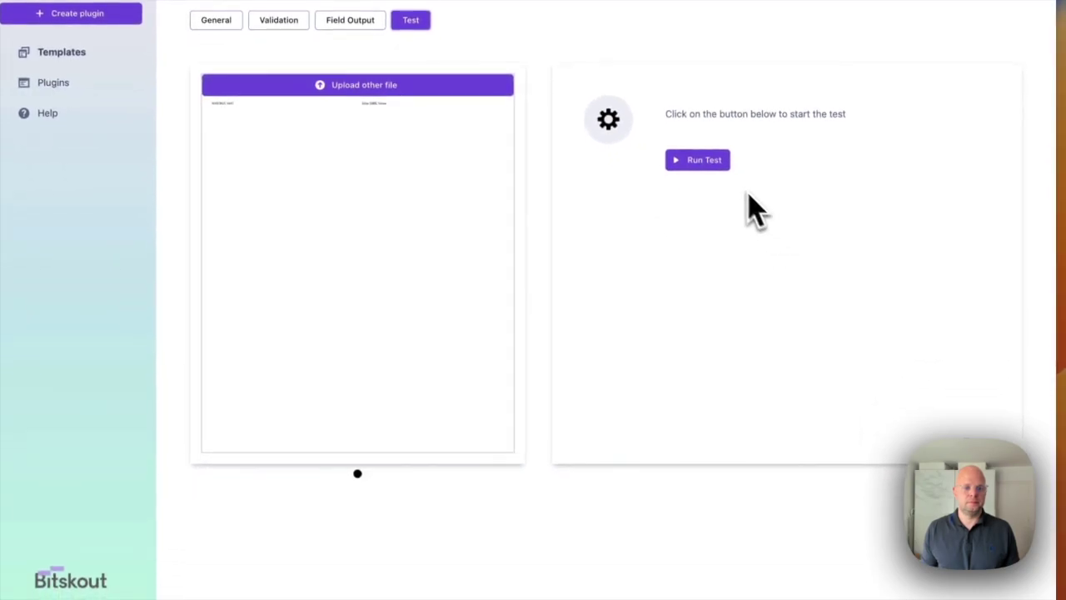
pyautogui.click(715, 165)
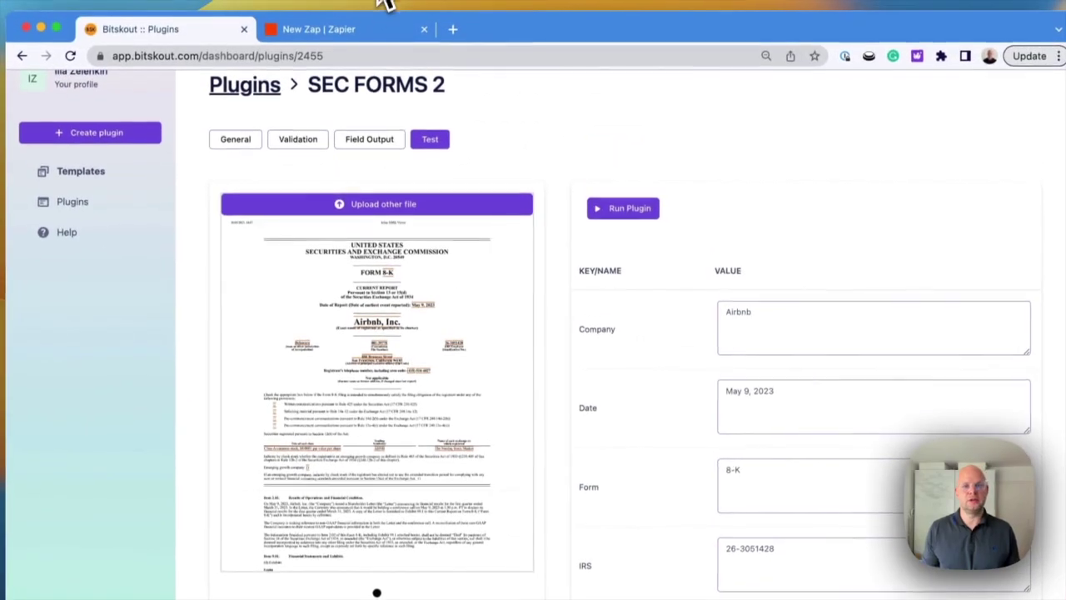
pyautogui.click(370, 38)
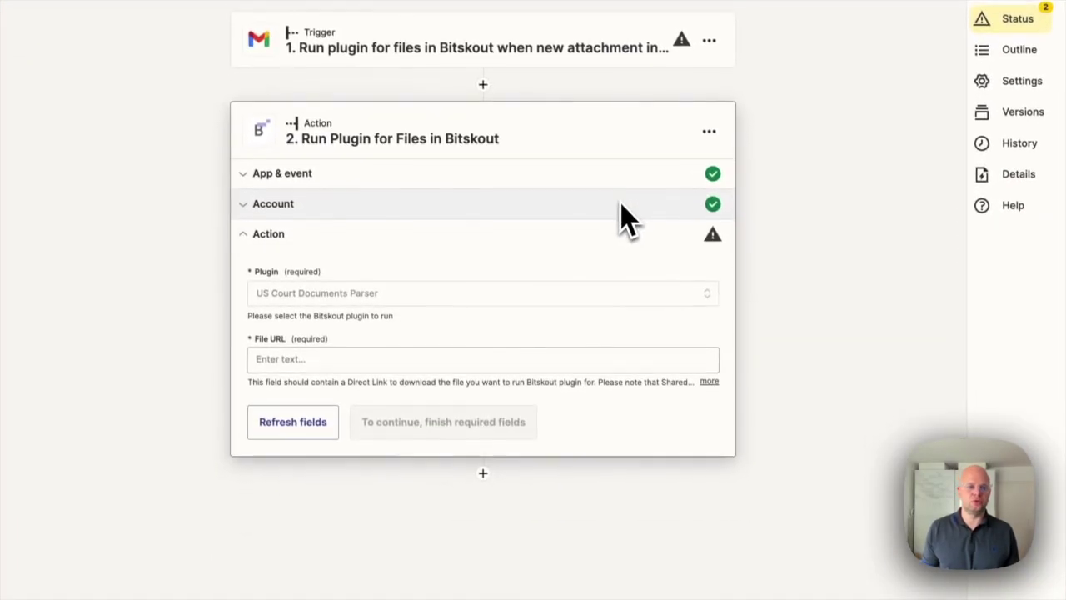
# - Search 'SEC' in the Plugin dropdown and select SEC FORMS 2
pyautogui.click(493, 291)
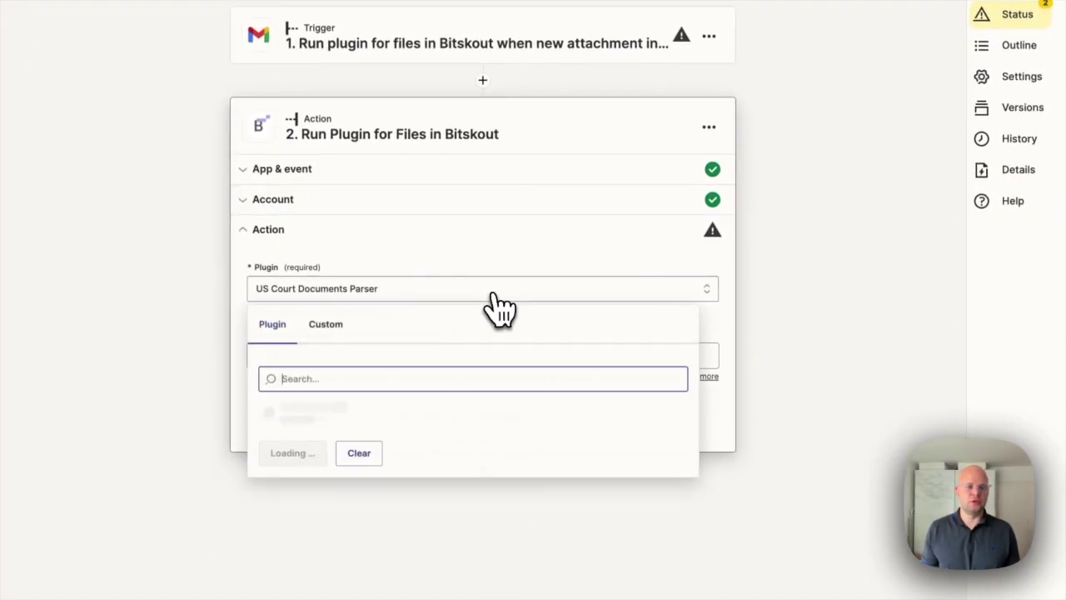
pyautogui.write('SEC')
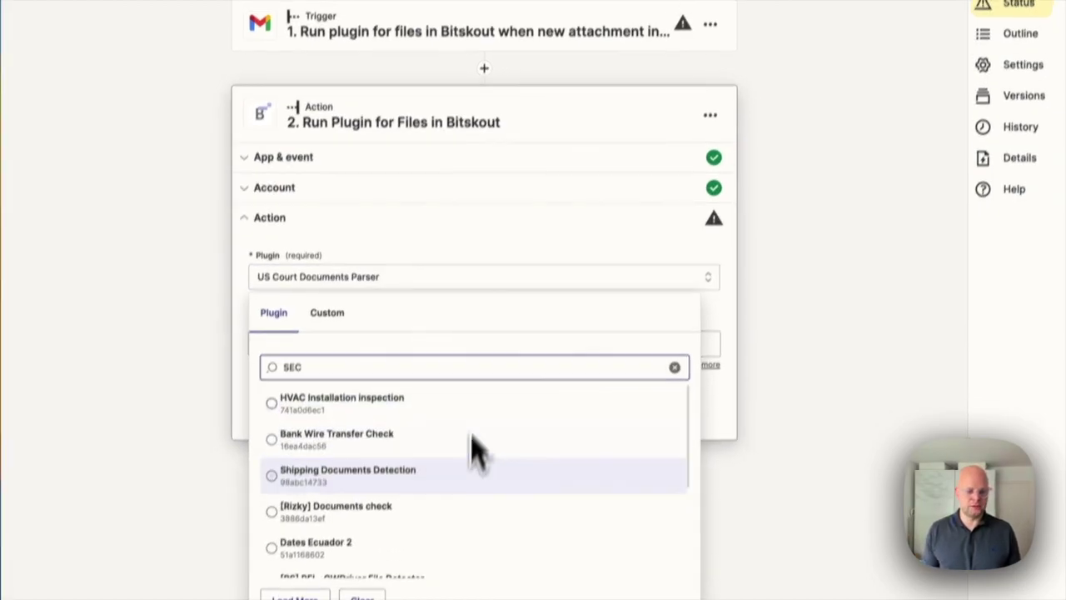
pyautogui.scroll(-5, 476, 453)
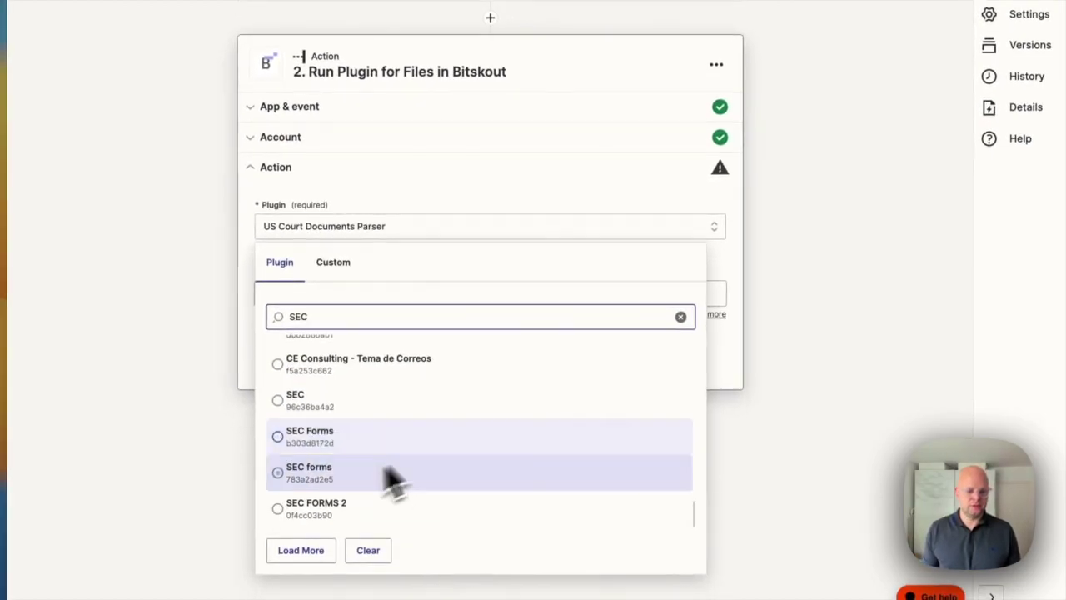
pyautogui.click(322, 512)
pyautogui.click(299, 293)
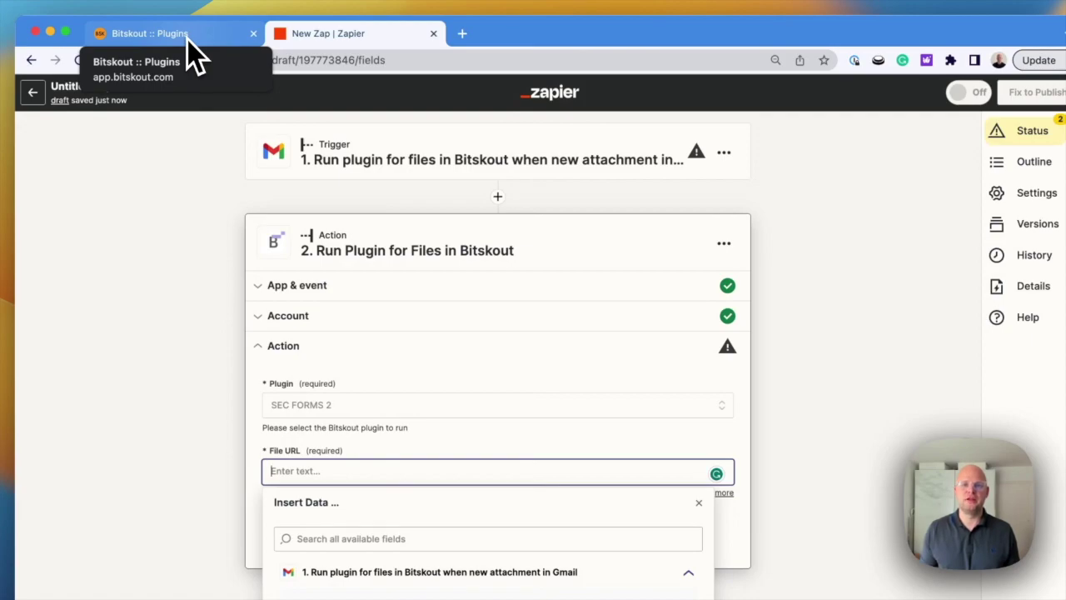
# - Back in Bitskout, create a new Understand › Understand Document Type plugin, reaching Document 1 of 10
pyautogui.click(187, 37)
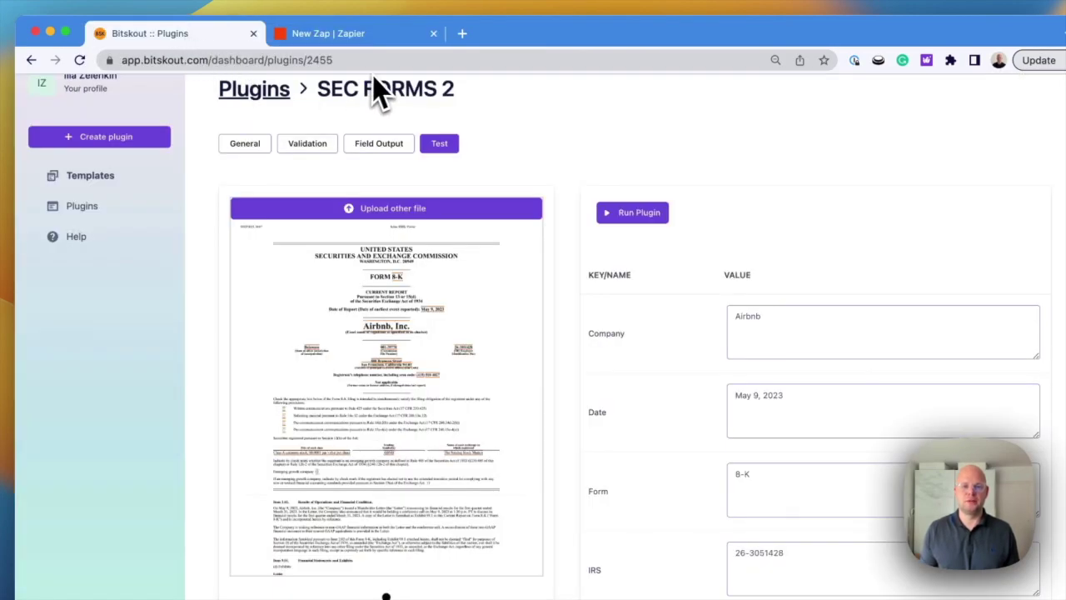
pyautogui.scroll(1, 382, 125)
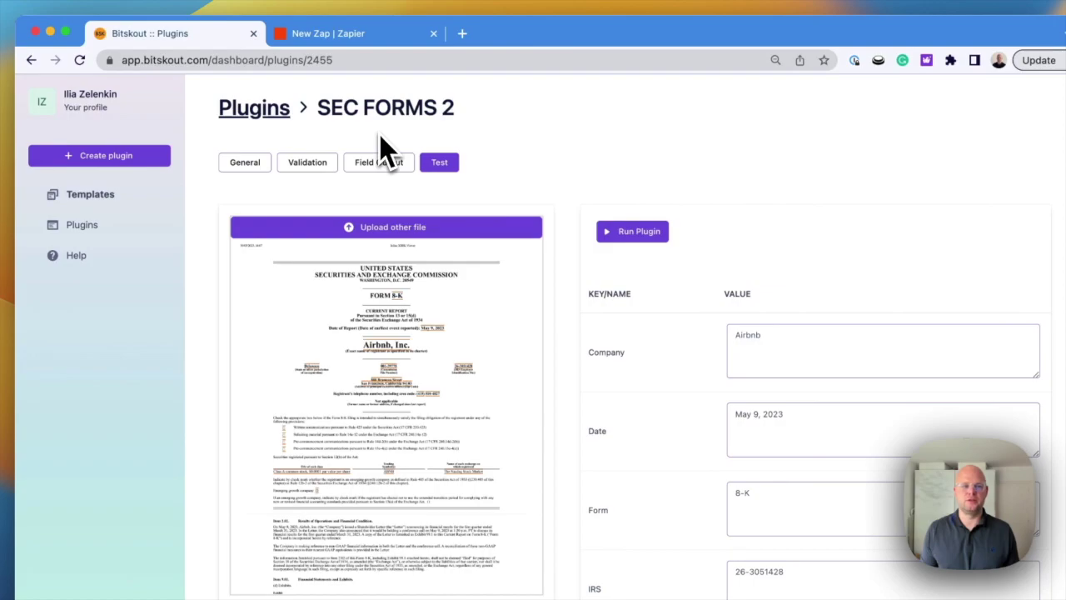
pyautogui.click(130, 156)
pyautogui.click(470, 233)
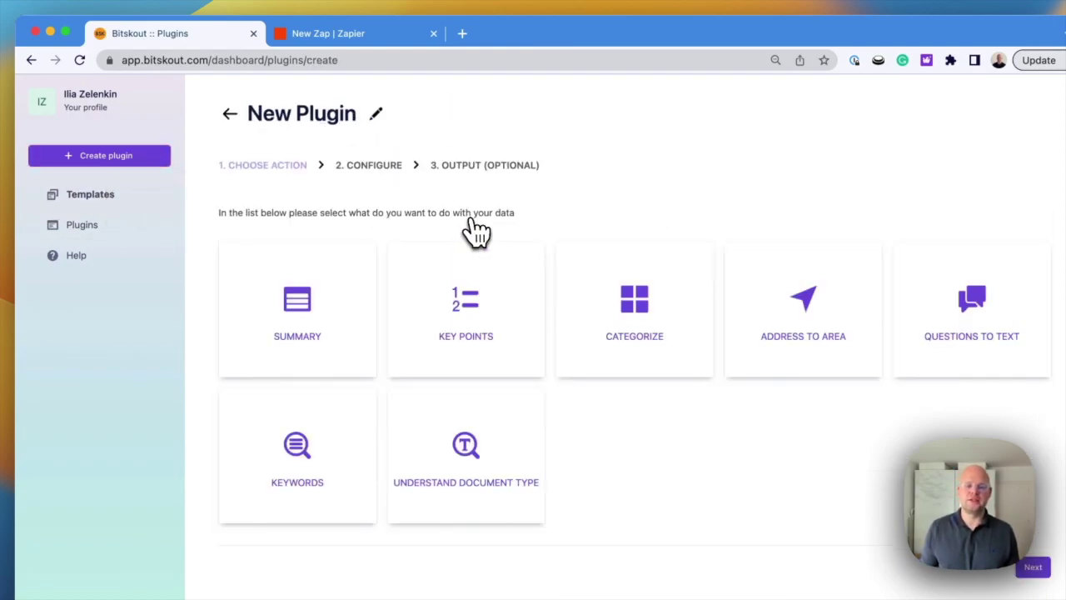
pyautogui.click(470, 439)
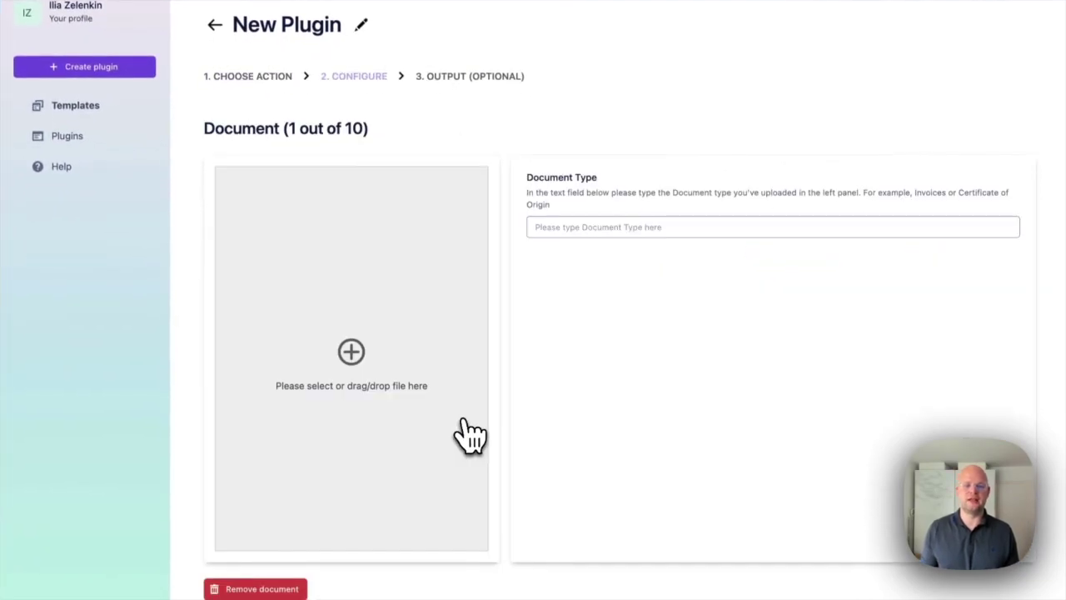
pyautogui.scroll(-1, 542, 375)
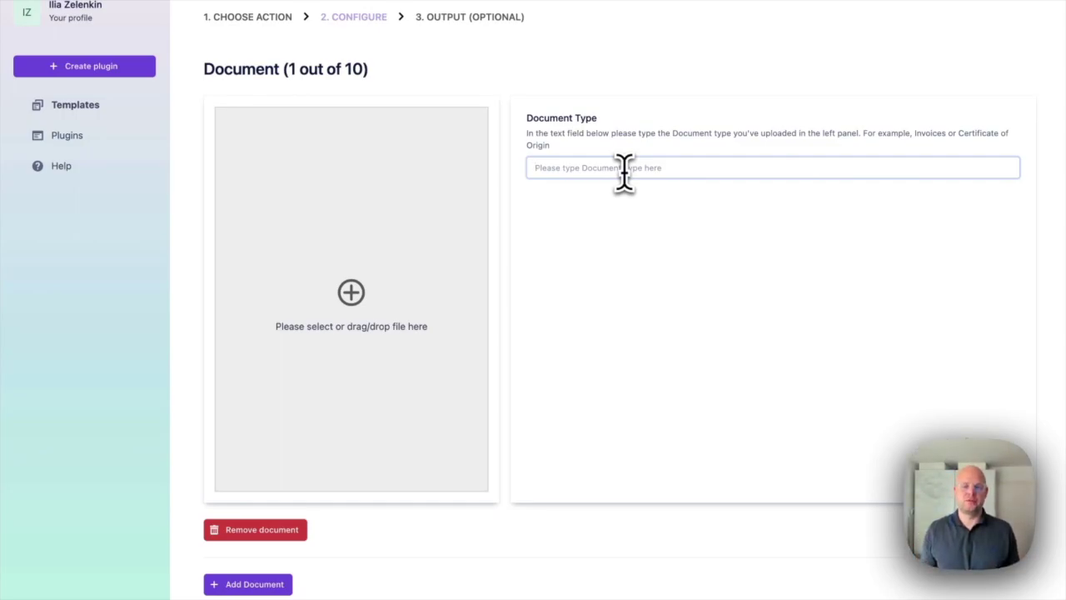
pyautogui.scroll(1, 616, 176)
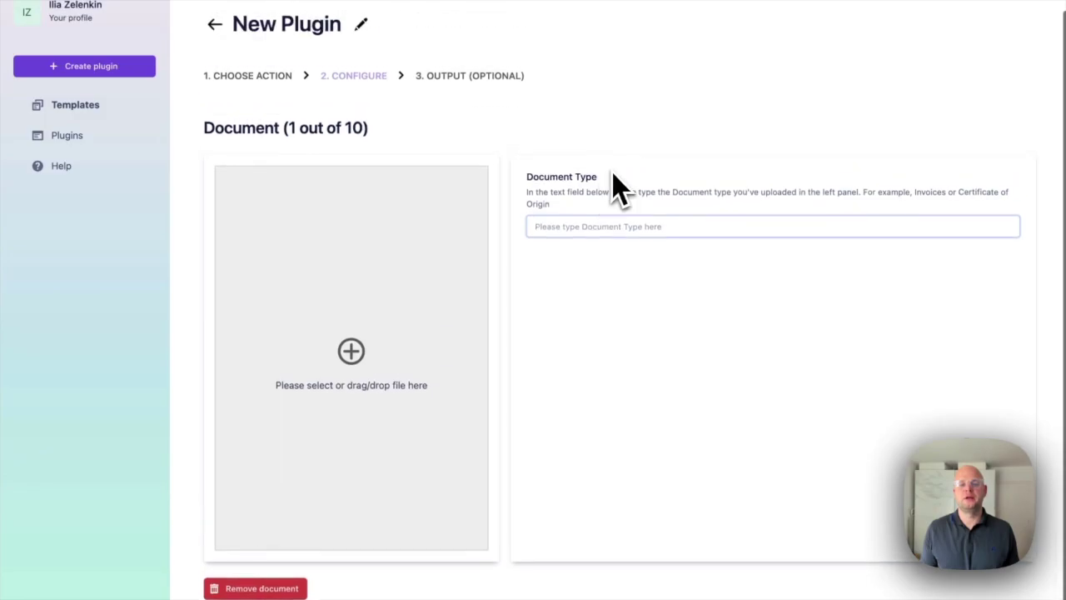